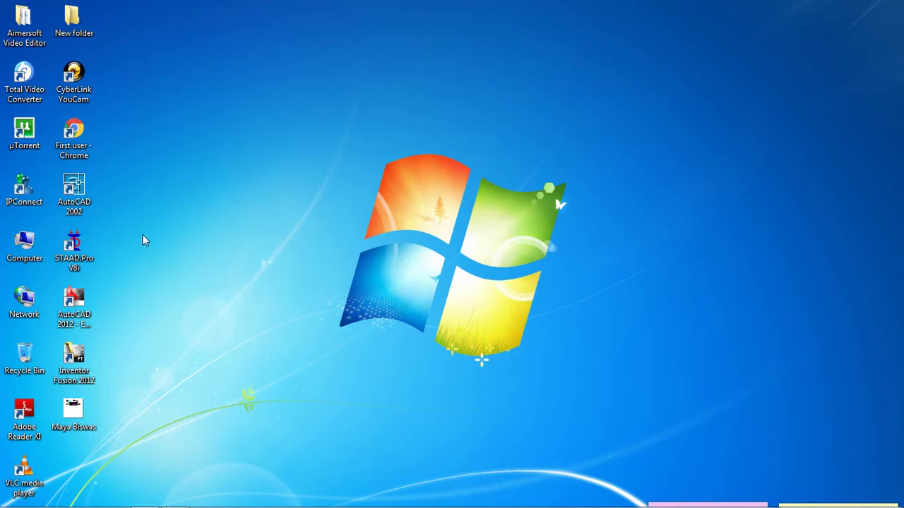
- Launch STAAD.Pro and create a new Space project named 'single story' in metres and kilonewtons
double_click(75, 248)
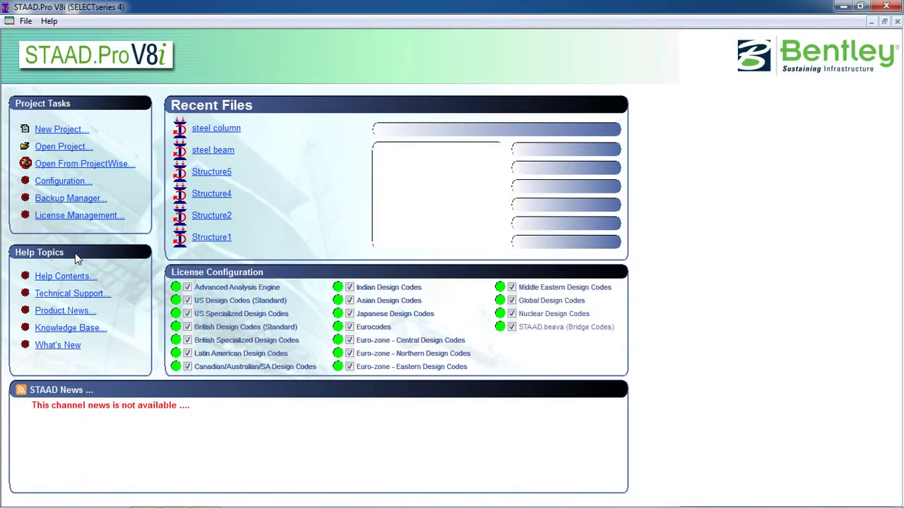
click(68, 136)
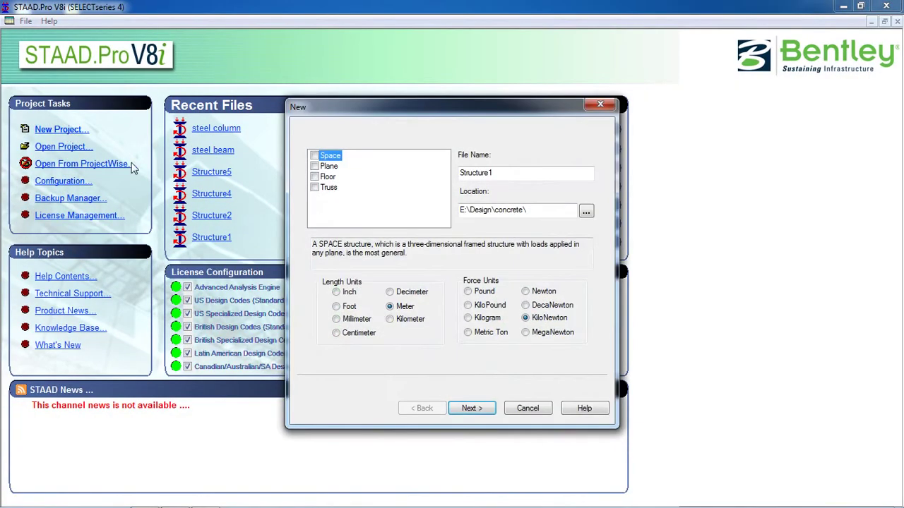
click(330, 155)
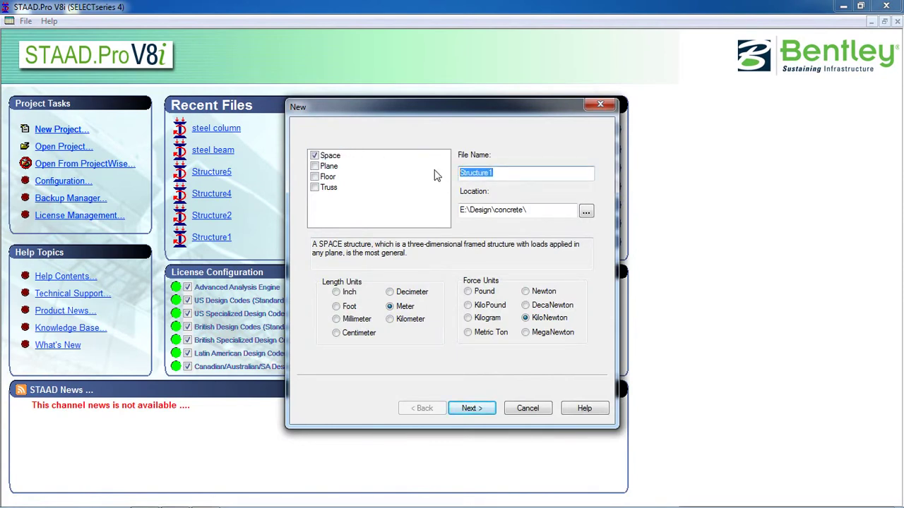
text(single story)
click(488, 409)
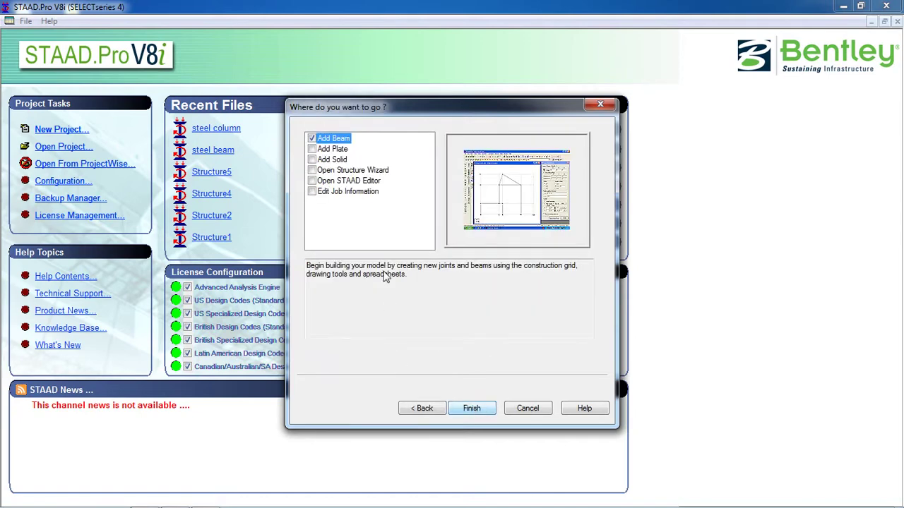
click(476, 415)
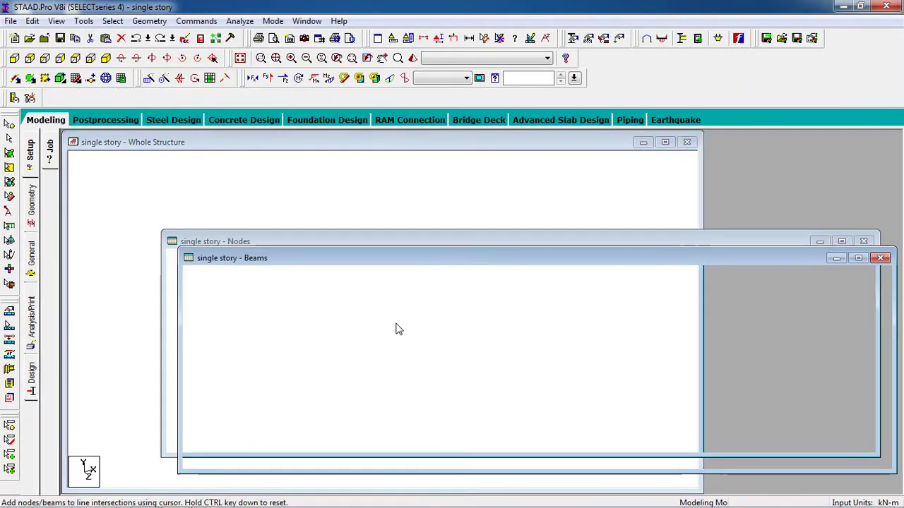
- Place nodes at (0, 0, 0) and (4, 0, 0) m on the snap grid, then close the grid
scroll(329, 439, up, 2)
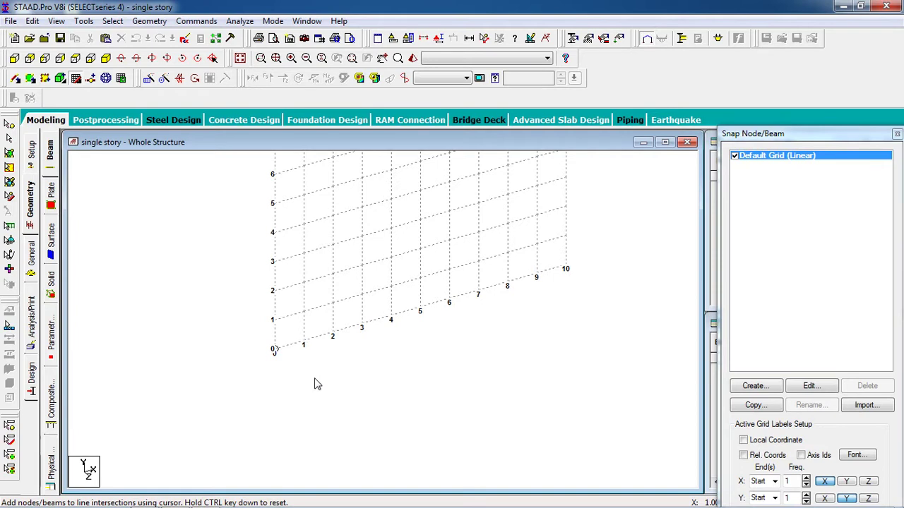
click(274, 351)
click(392, 317)
click(391, 317)
click(106, 77)
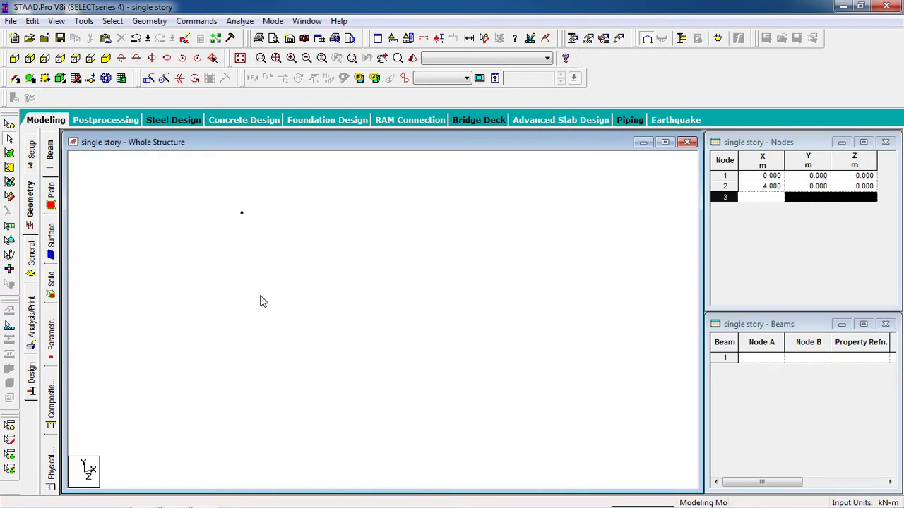
middle_drag(313, 233, 229, 258)
middle_drag(266, 231, 256, 264)
scroll(254, 276, down, 4)
- Copy the two nodes and paste them offset 5 m along Z
click(10, 122)
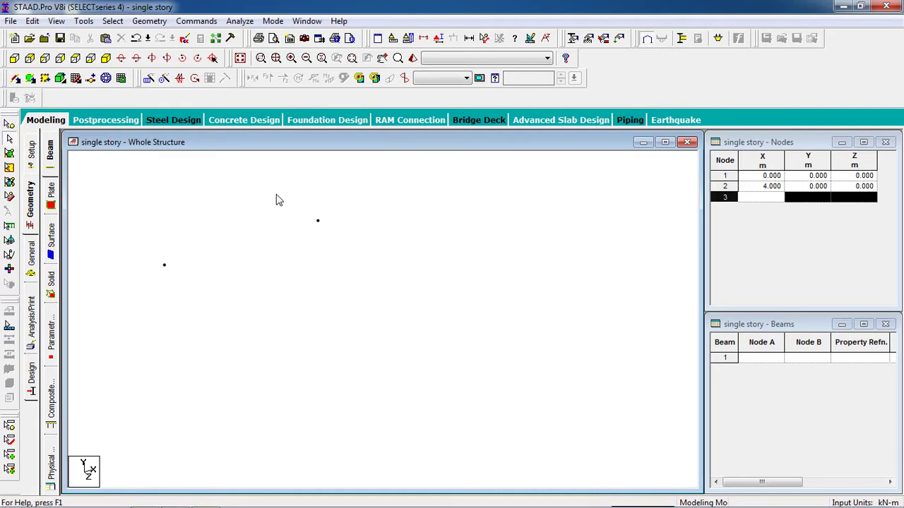
click(10, 134)
drag(388, 183, 155, 359)
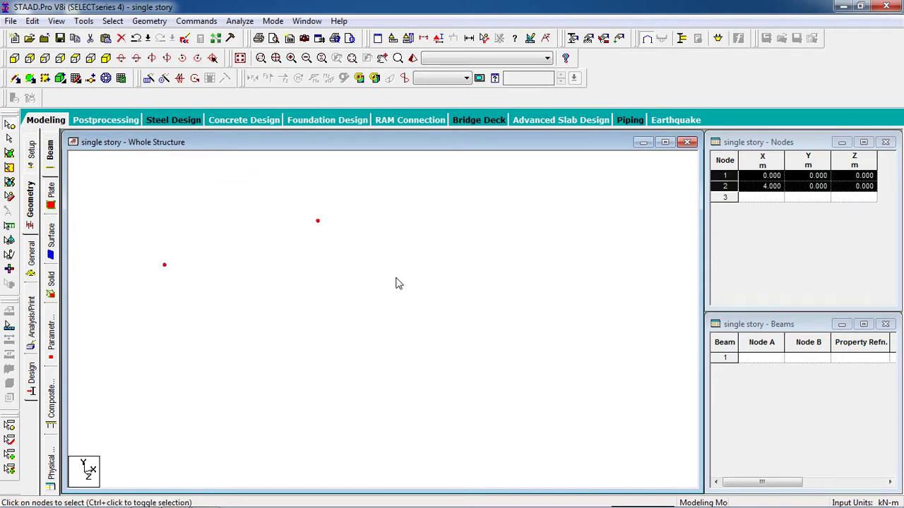
right_click(164, 267)
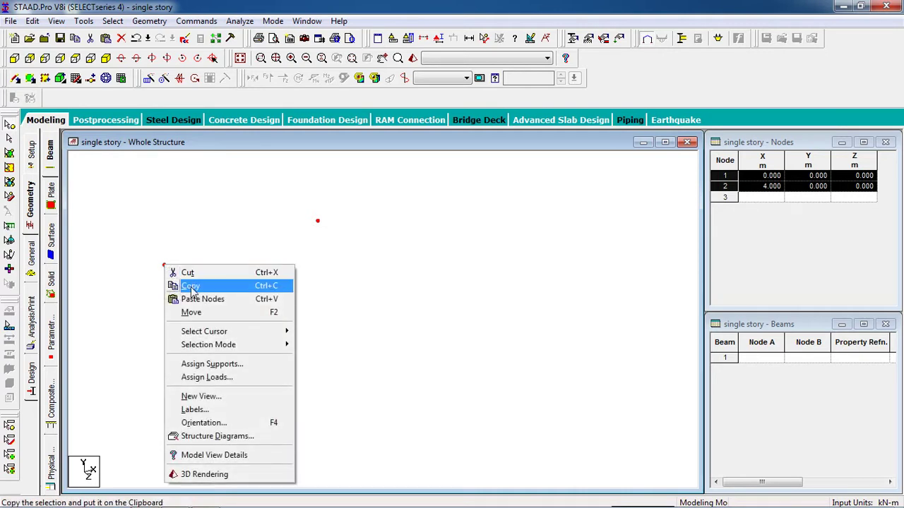
click(192, 286)
right_click(164, 268)
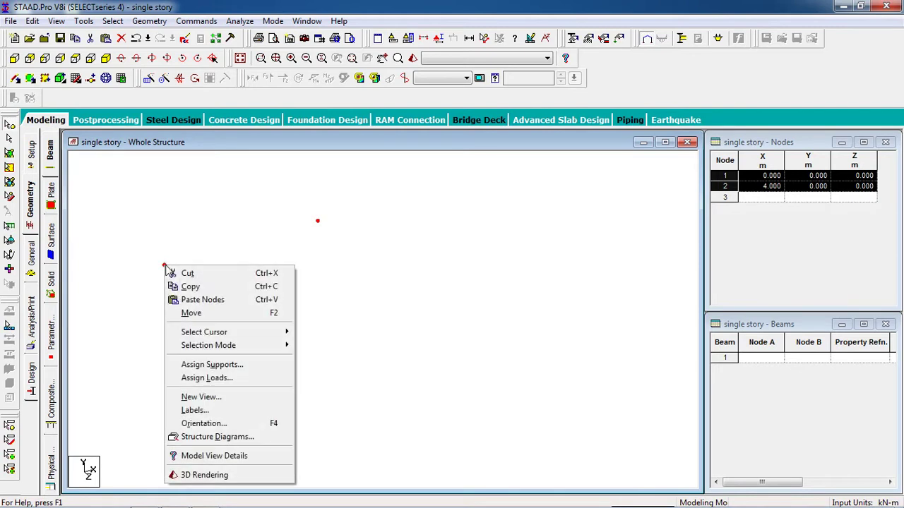
click(204, 299)
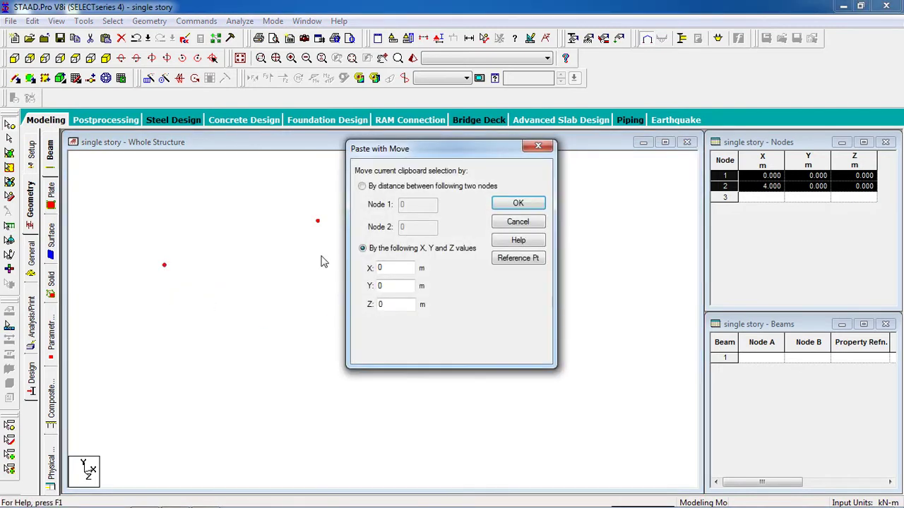
double_click(388, 303)
click(519, 205)
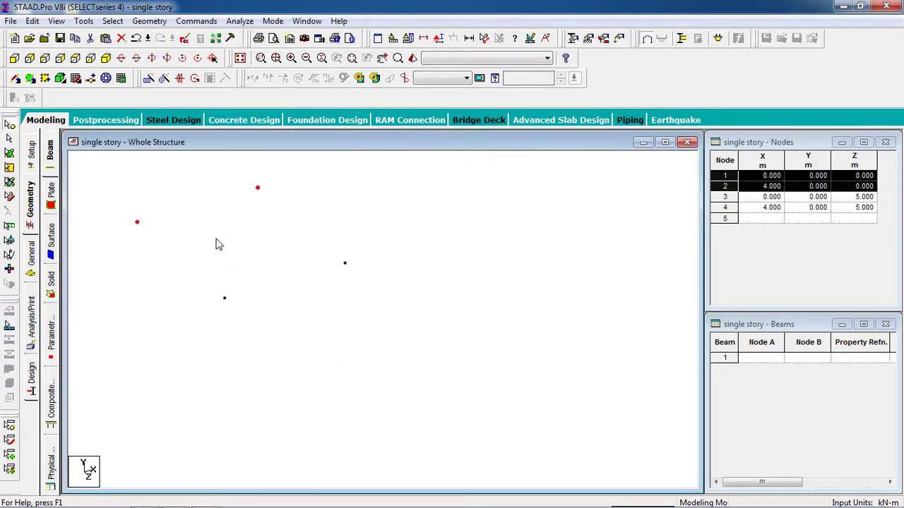
- Recentre and slightly rotate the view, then select all four base nodes
click(373, 340)
middle_drag(380, 347, 370, 320)
key(Down)
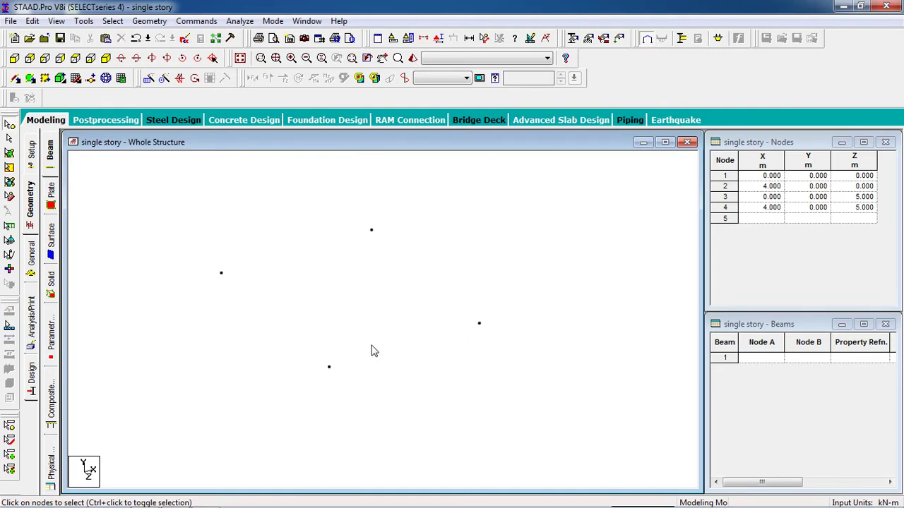
drag(565, 203, 169, 435)
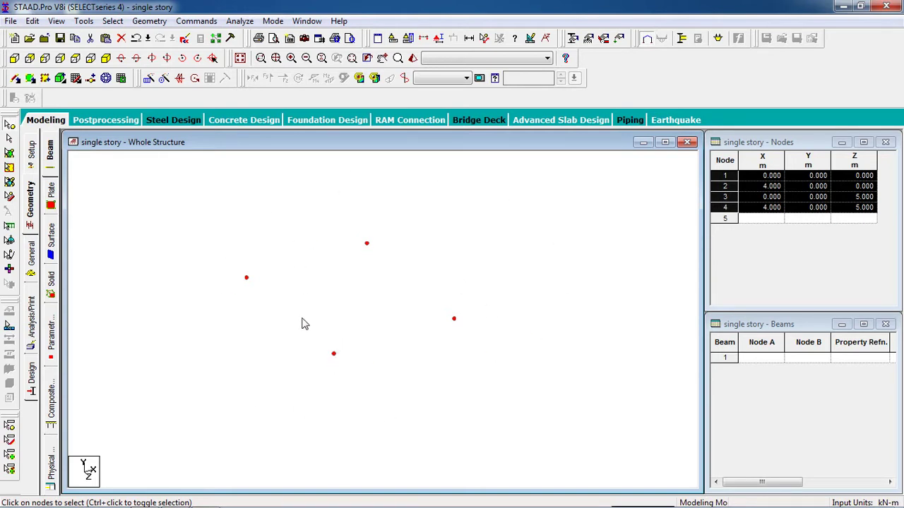
- Copy the four base nodes and paste them offset 3.3 m in Y
right_click(336, 357)
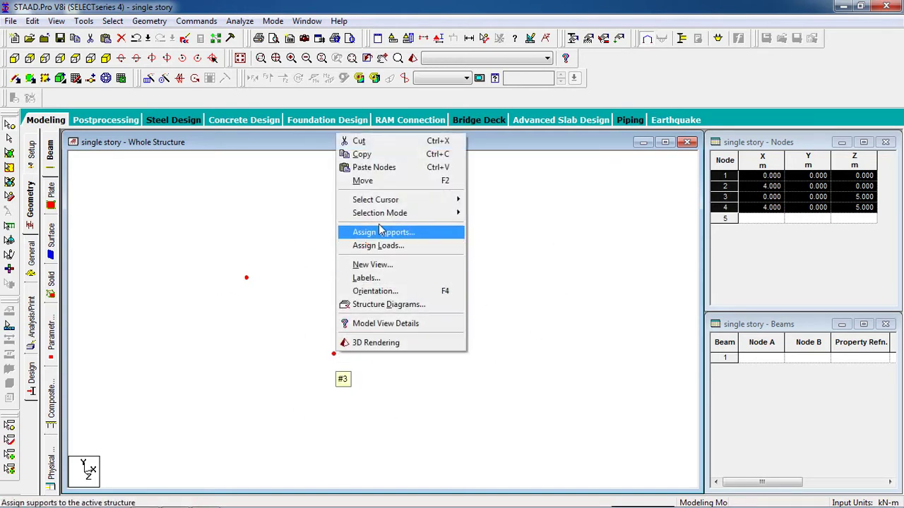
click(369, 155)
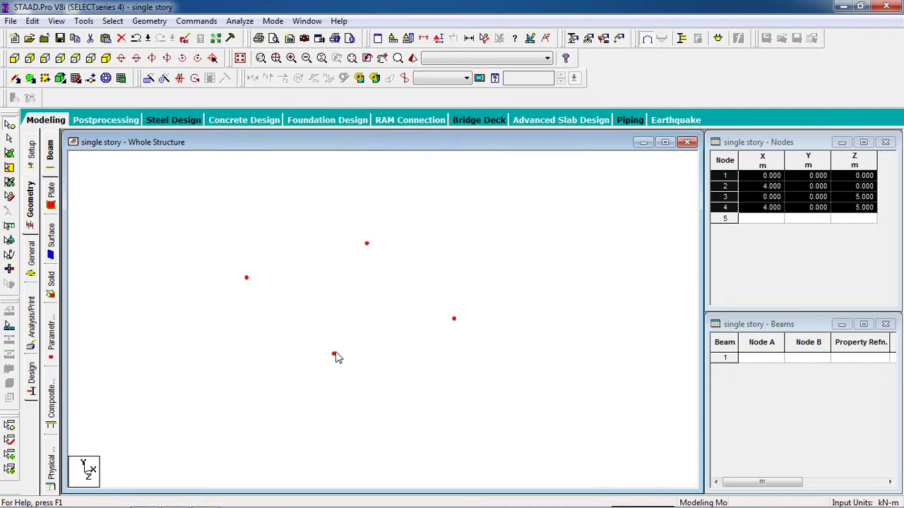
right_click(336, 356)
click(423, 170)
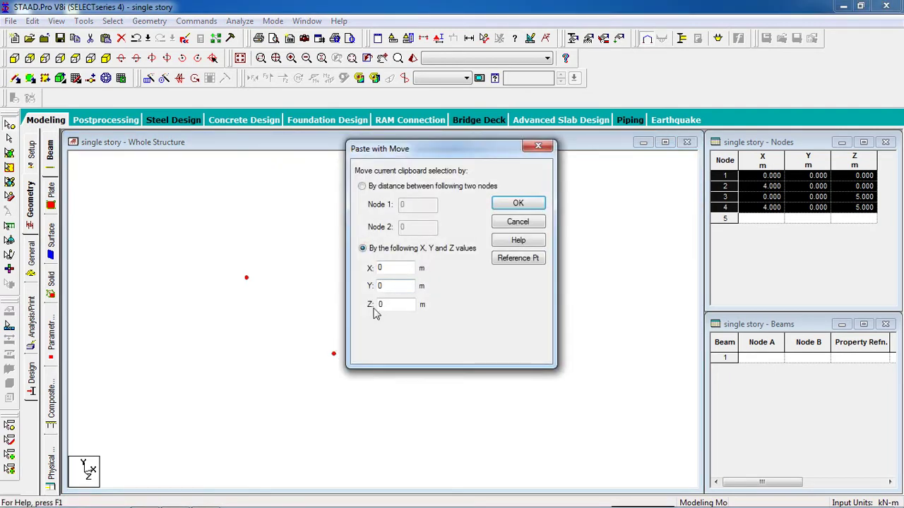
double_click(389, 290)
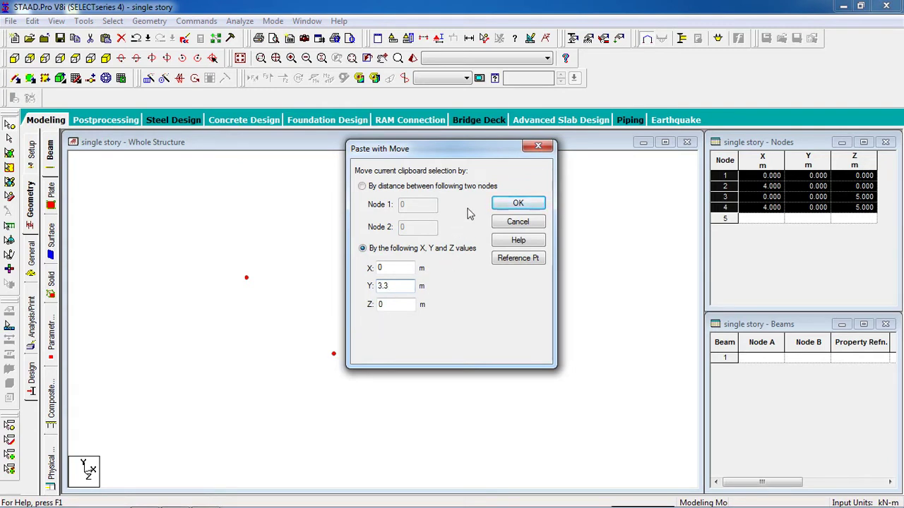
click(517, 204)
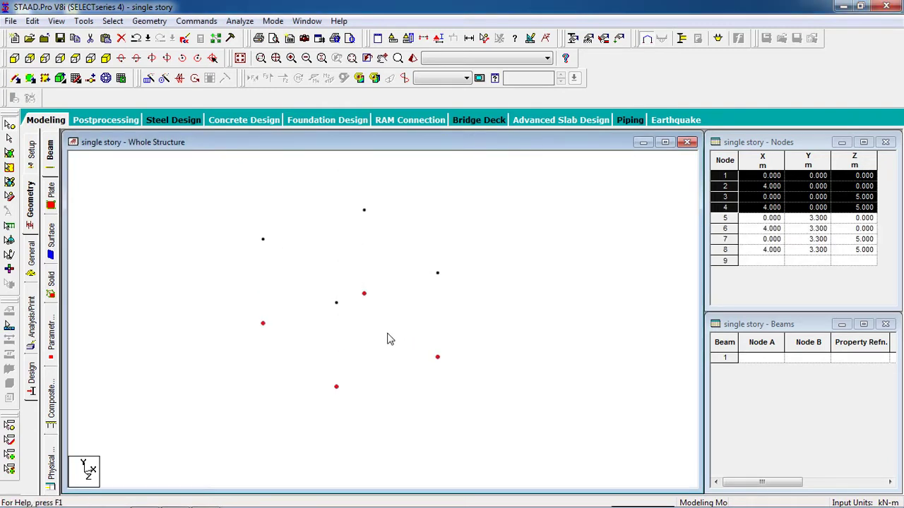
- Rotate the viewpoint to inspect the eight nodes, then select all of them
click(196, 204)
scroll(334, 315, up, 1)
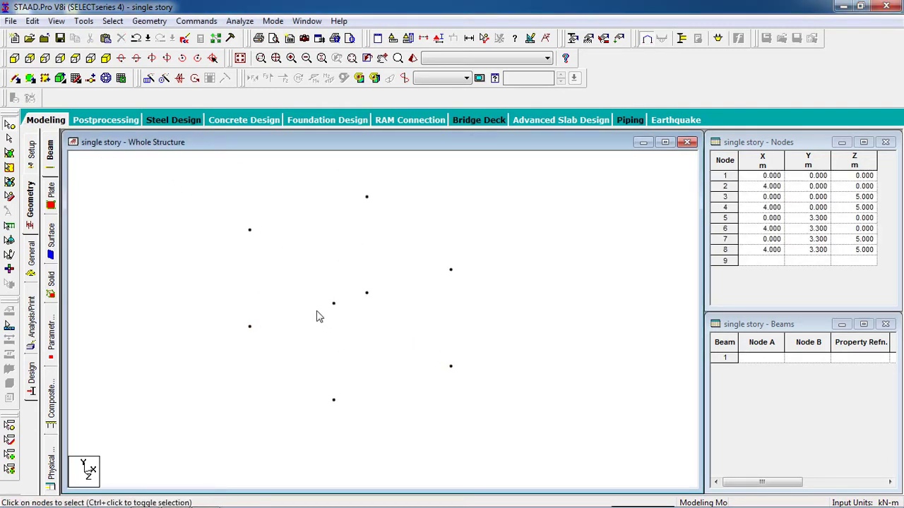
click(172, 61)
click(172, 61)
click(172, 60)
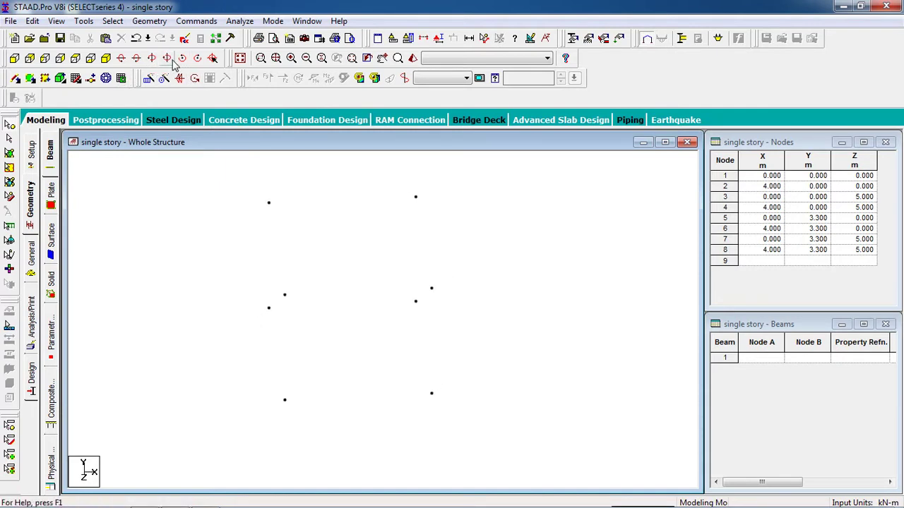
click(153, 63)
click(153, 63)
click(153, 63)
key(Left)
key(Left)
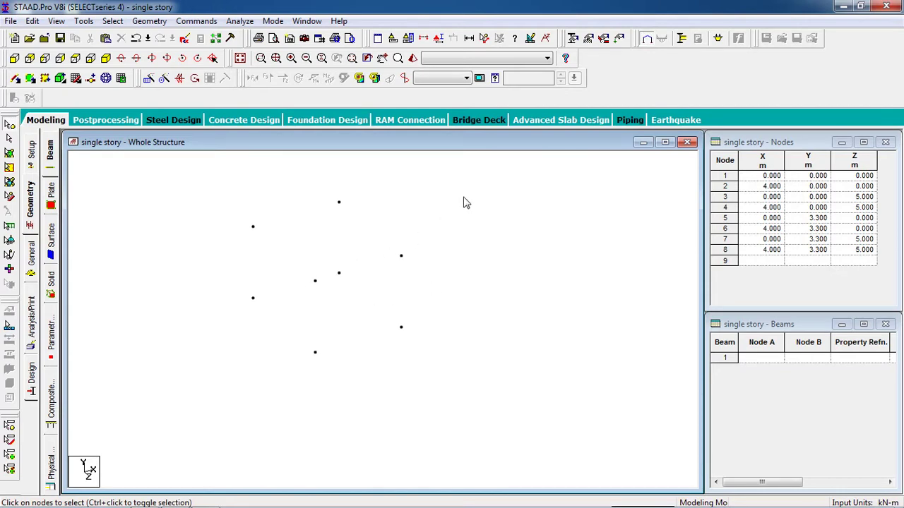
key(ctrl+a)
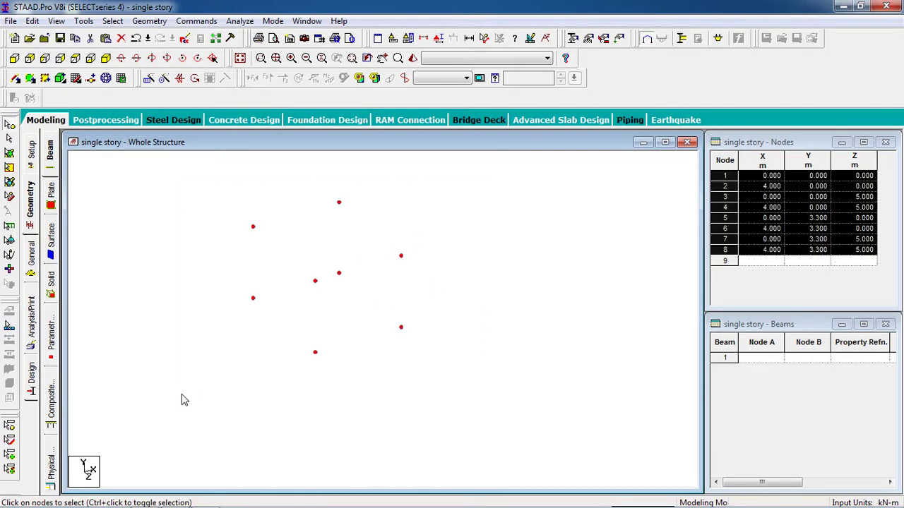
- Connect the selected nodes along Y to create the four 3.3 m columns
click(150, 21)
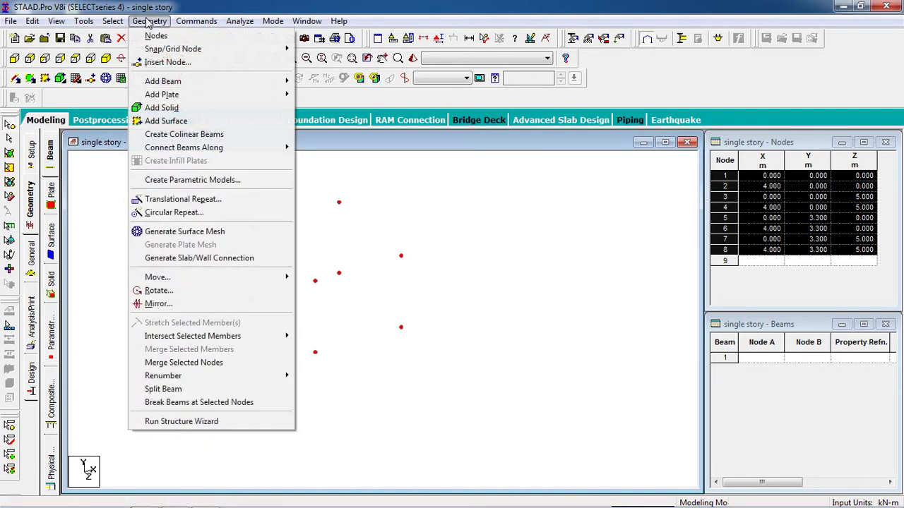
mouse_move(269, 82)
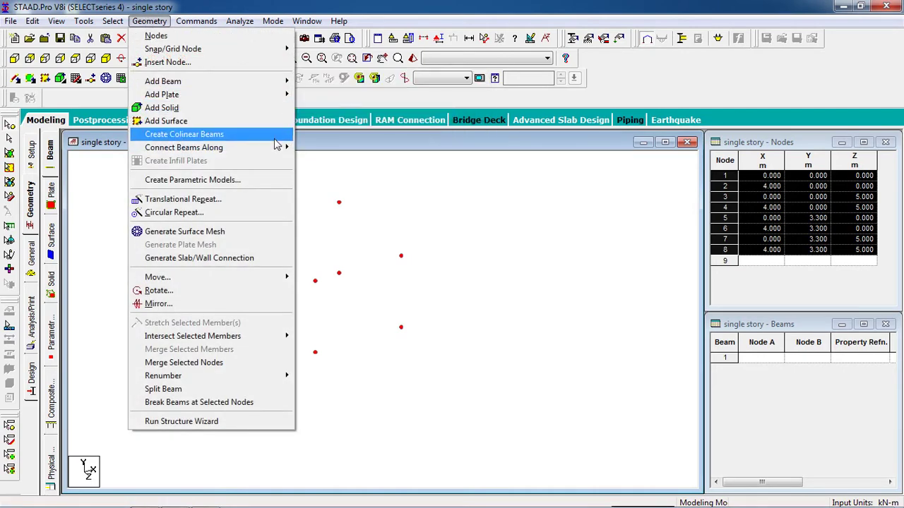
mouse_move(279, 146)
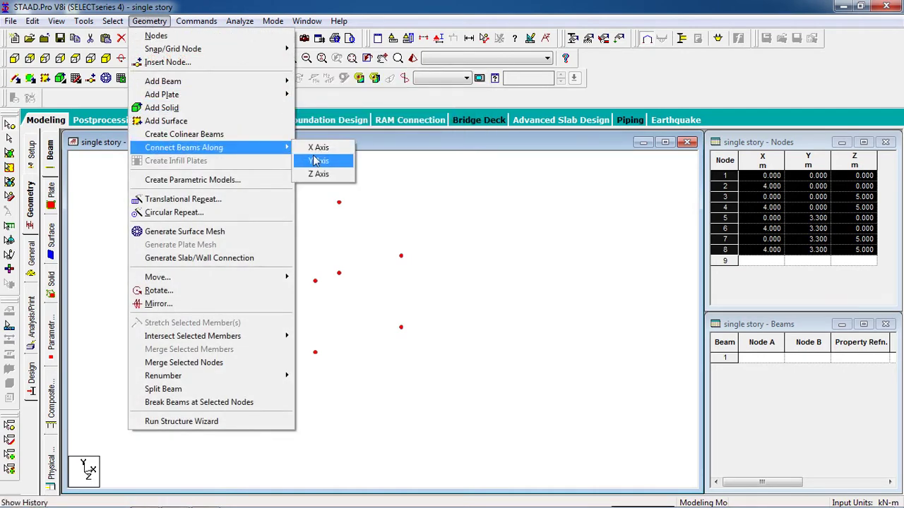
click(316, 175)
click(494, 289)
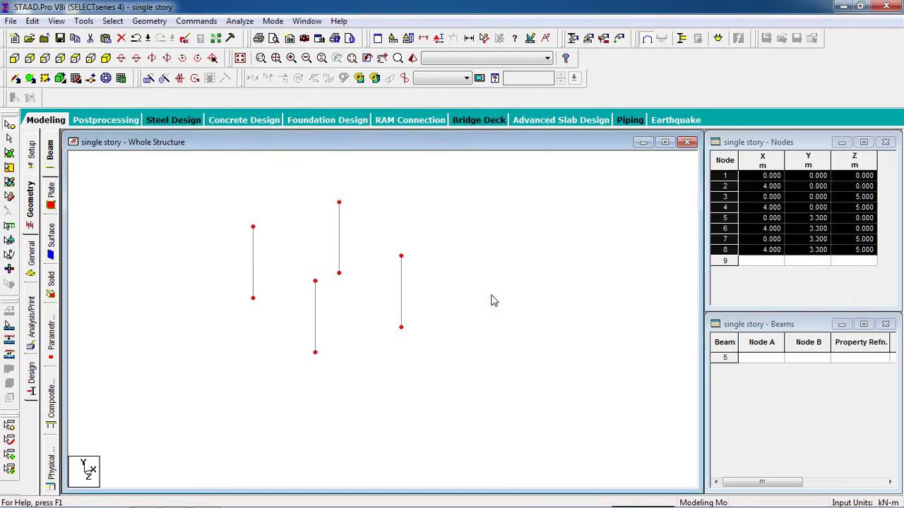
click(519, 325)
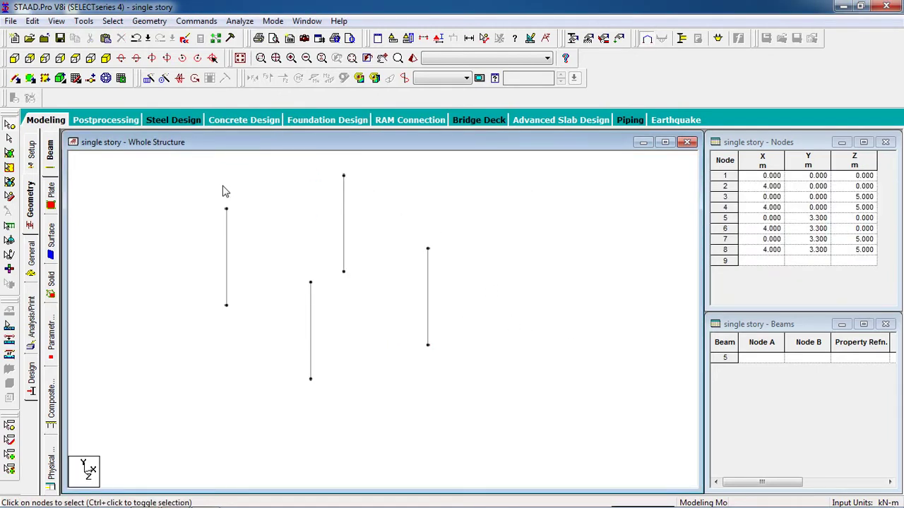
- Select top nodes 5 to 8 and connect them with beams along X
click(29, 58)
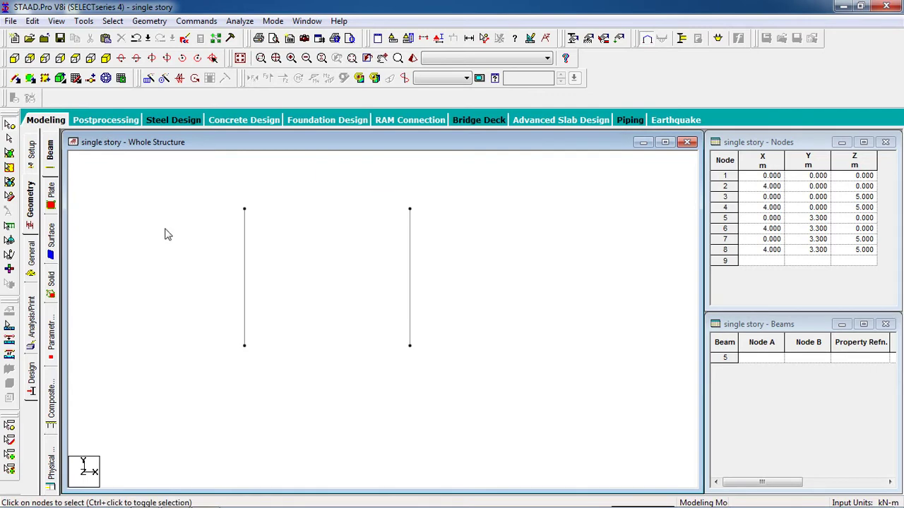
drag(438, 164, 159, 242)
click(106, 58)
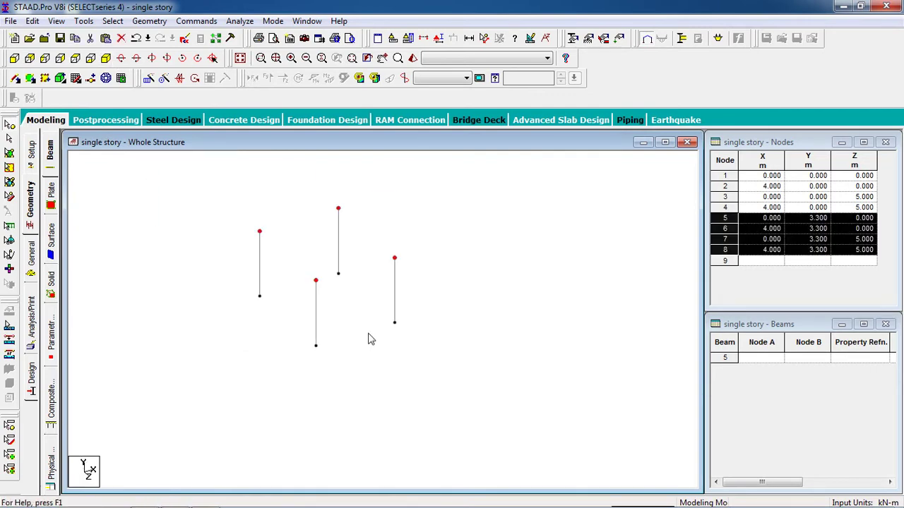
click(145, 22)
mouse_move(281, 152)
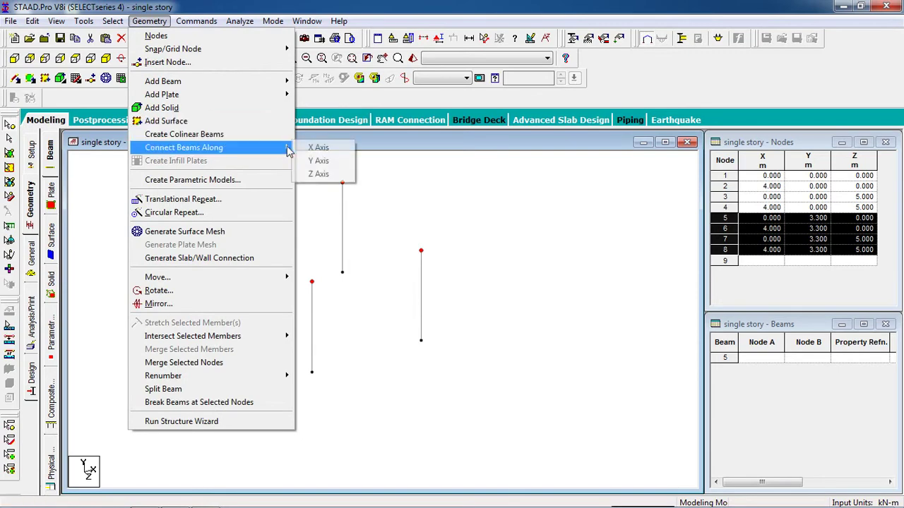
click(315, 148)
click(478, 292)
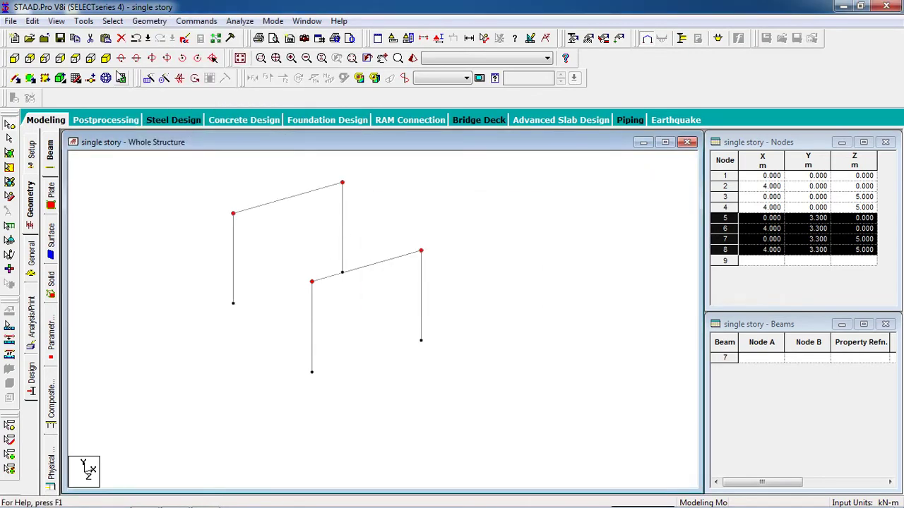
- Connect the top nodes with beams along Z to finish the roof beams
click(144, 21)
mouse_move(216, 150)
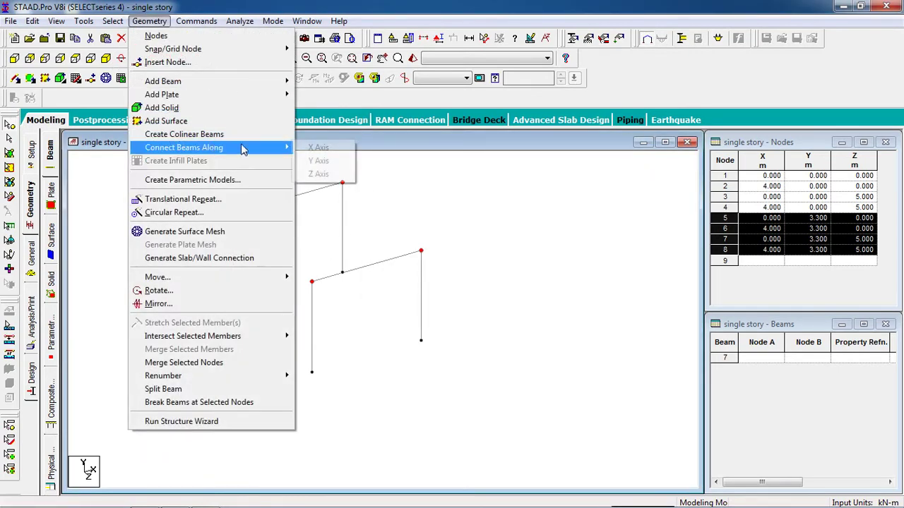
click(314, 174)
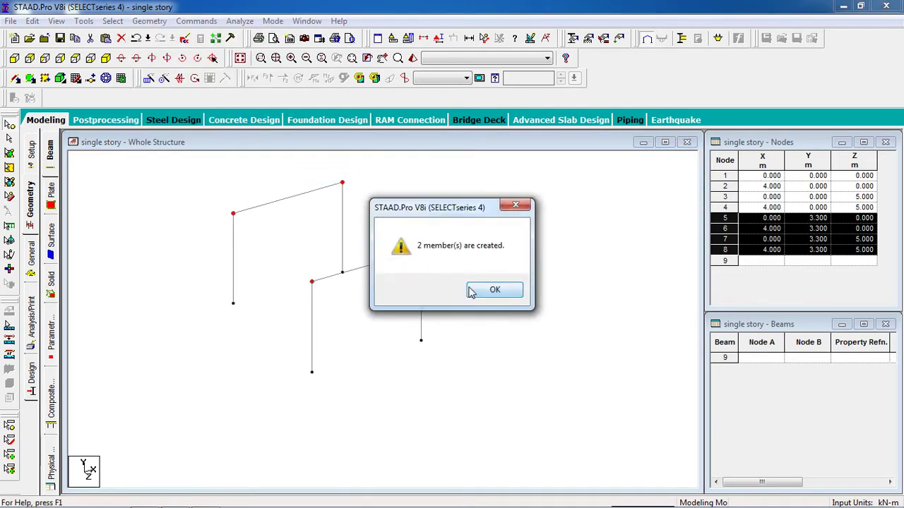
click(478, 290)
click(242, 303)
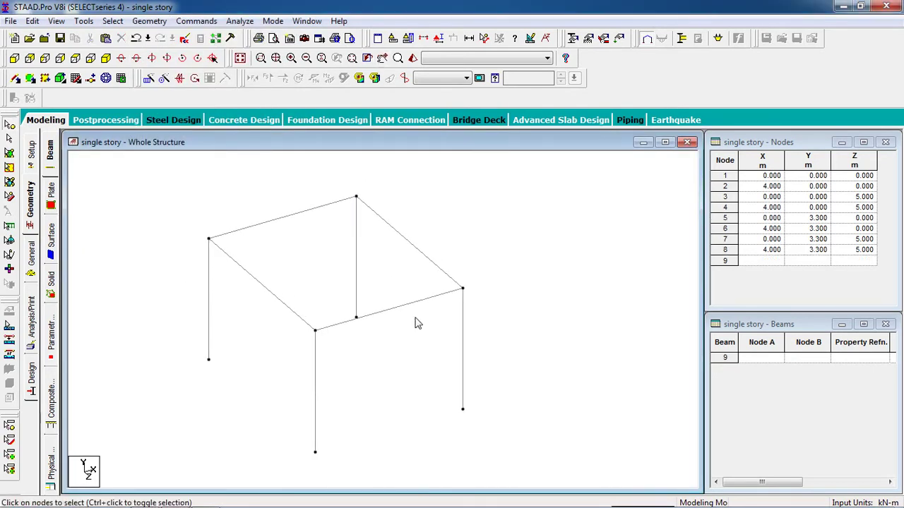
- Select base nodes 1 to 4 in front elevation and return to 3-D
scroll(324, 260, down, 1)
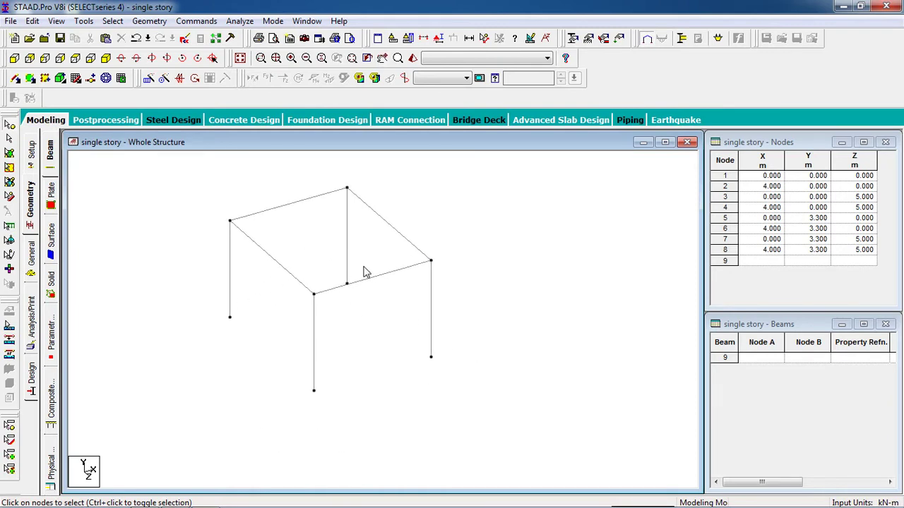
click(15, 59)
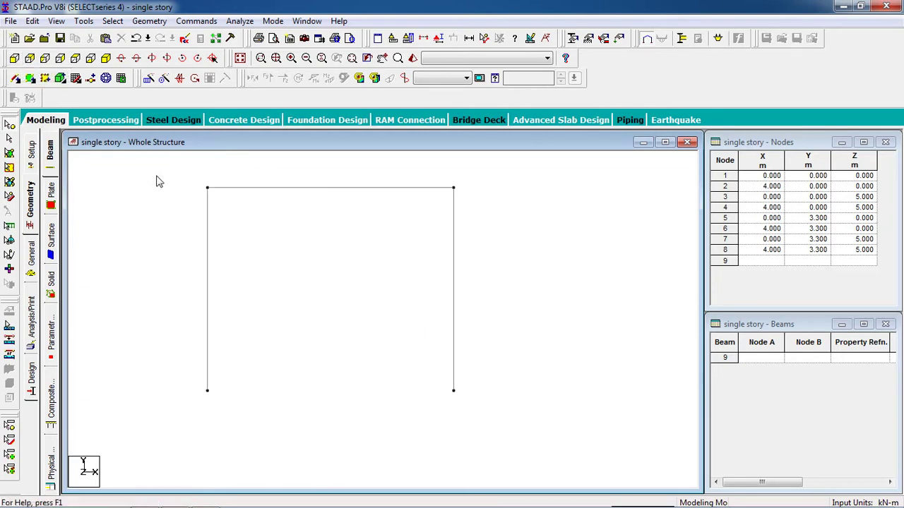
drag(460, 337, 176, 367)
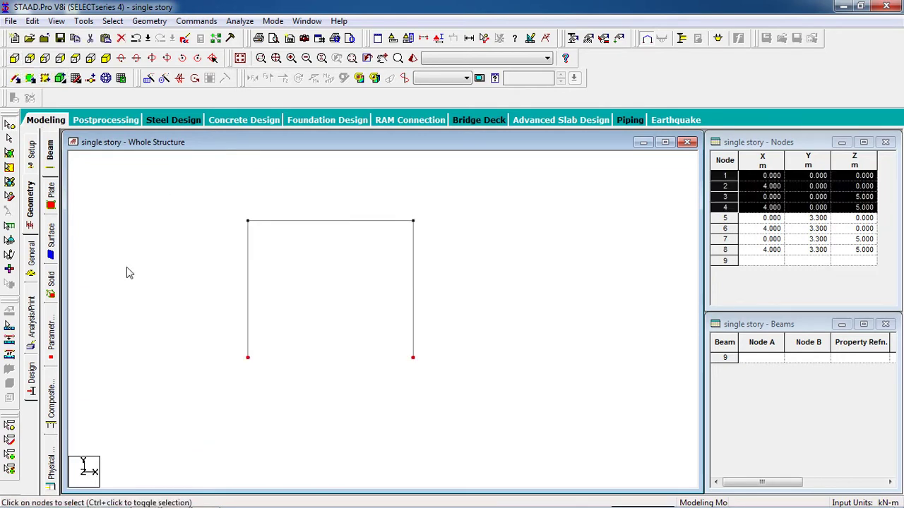
click(106, 60)
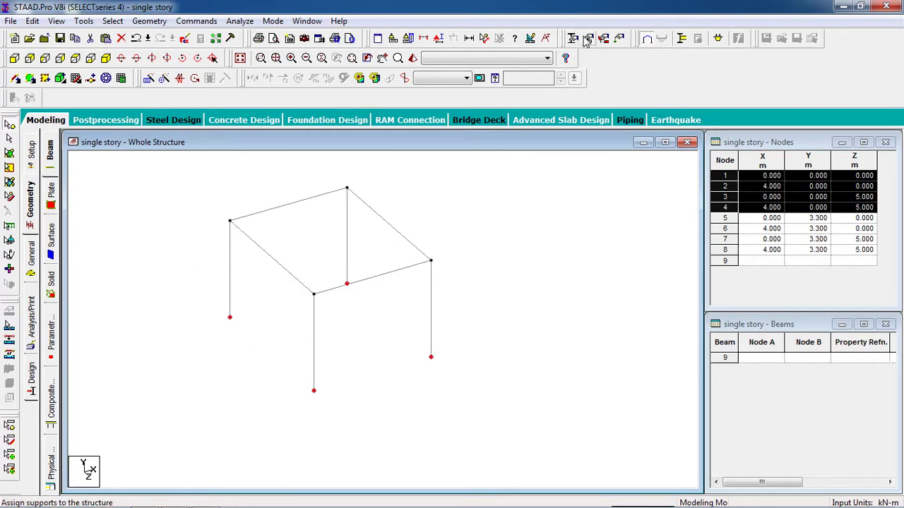
- Create a fully fixed support as Support 2 and pick it for assignment
click(586, 40)
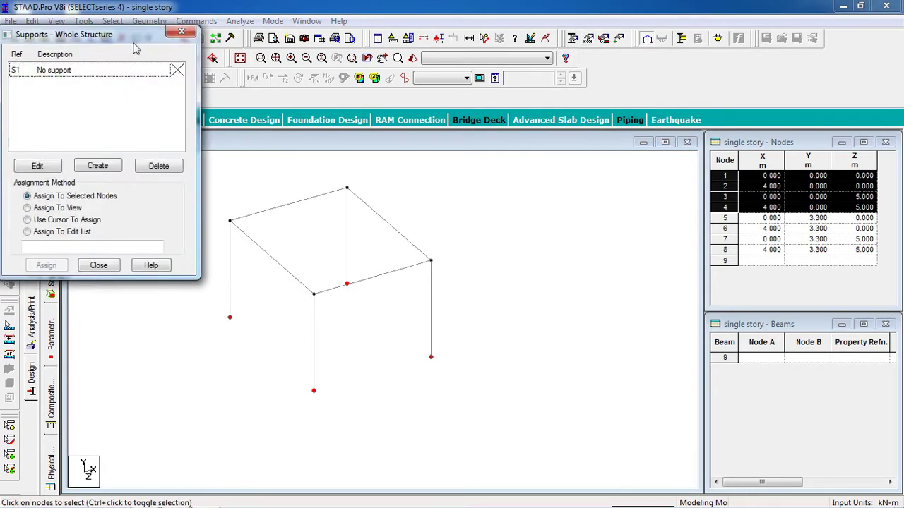
drag(127, 32, 773, 126)
click(761, 252)
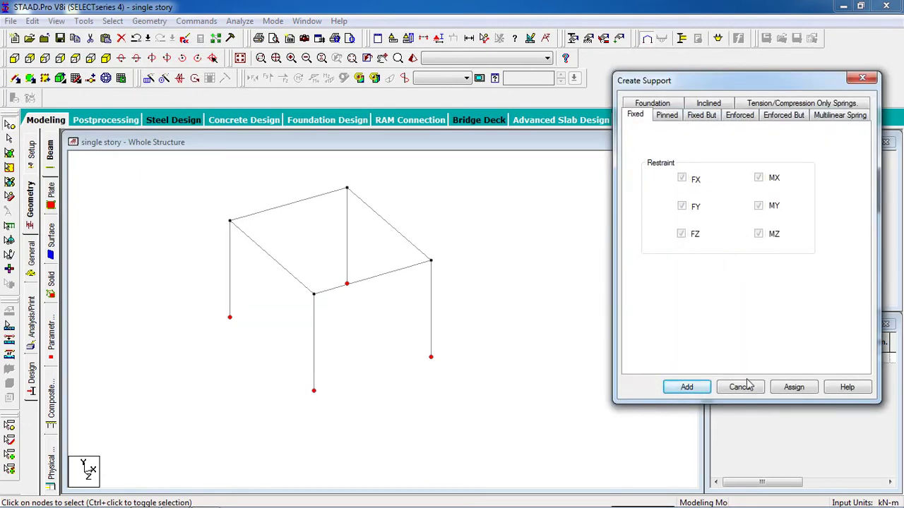
click(706, 388)
click(775, 172)
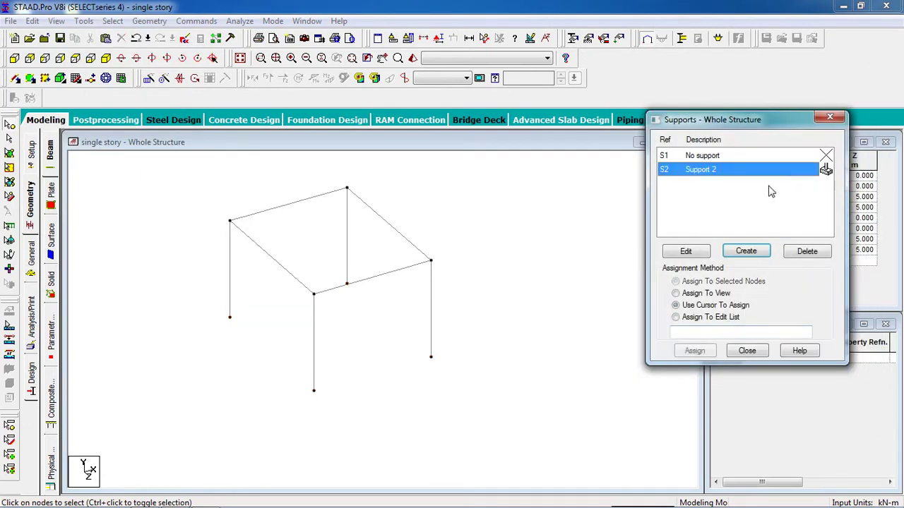
- Assign Support 2 to the four column base nodes 1 to 4
drag(499, 313, 149, 450)
click(106, 60)
scroll(341, 411, up, 3)
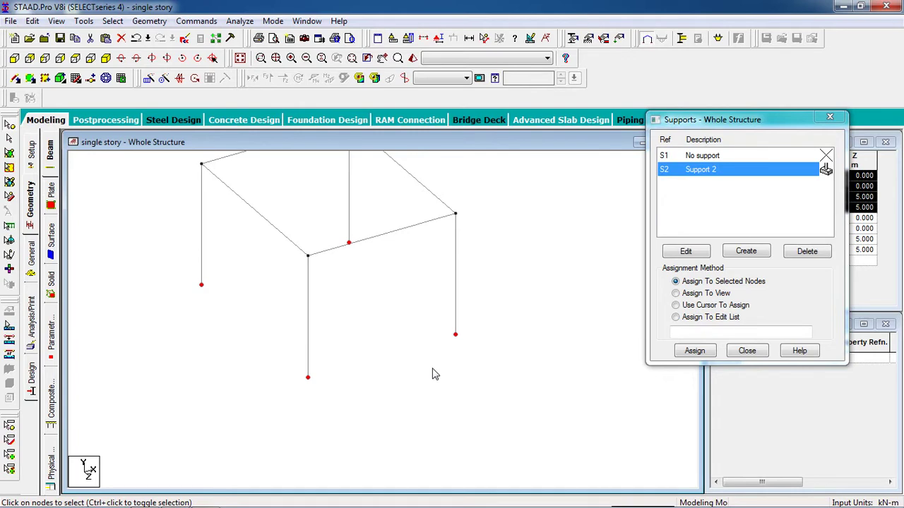
click(692, 349)
click(747, 272)
click(373, 311)
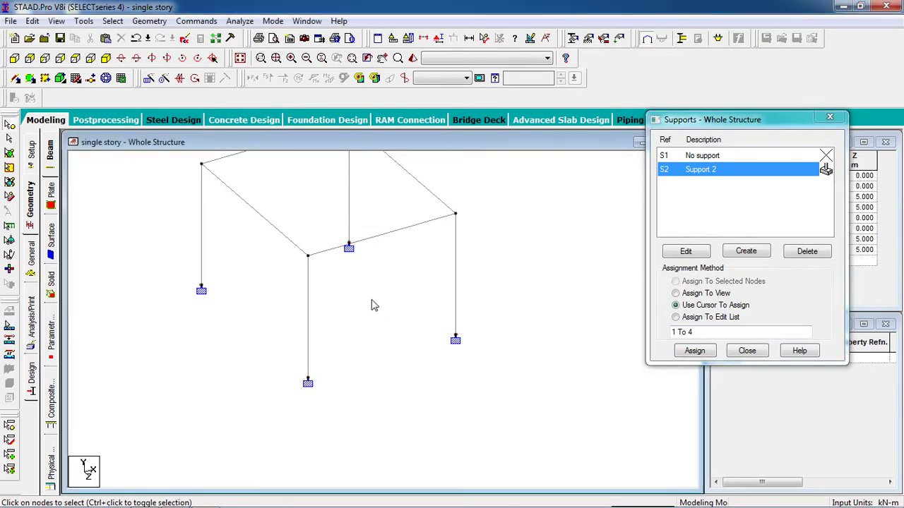
scroll(424, 354, down, 3)
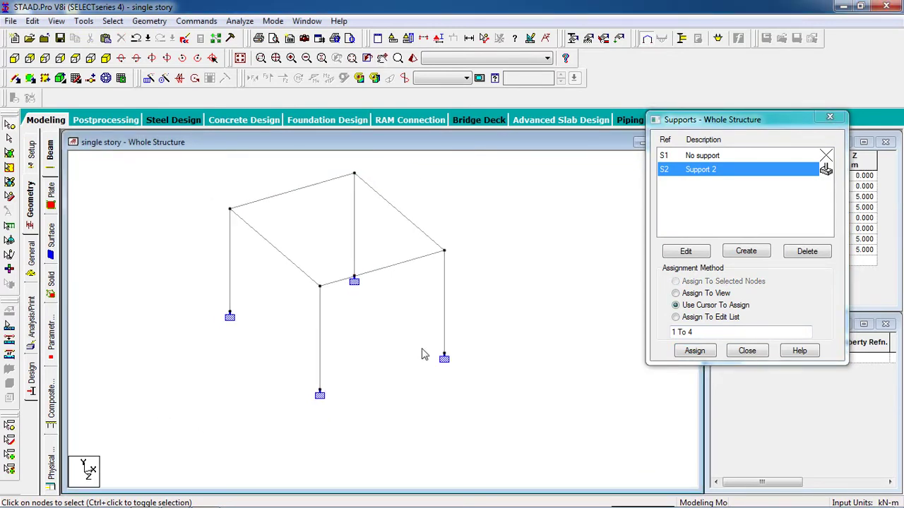
click(747, 351)
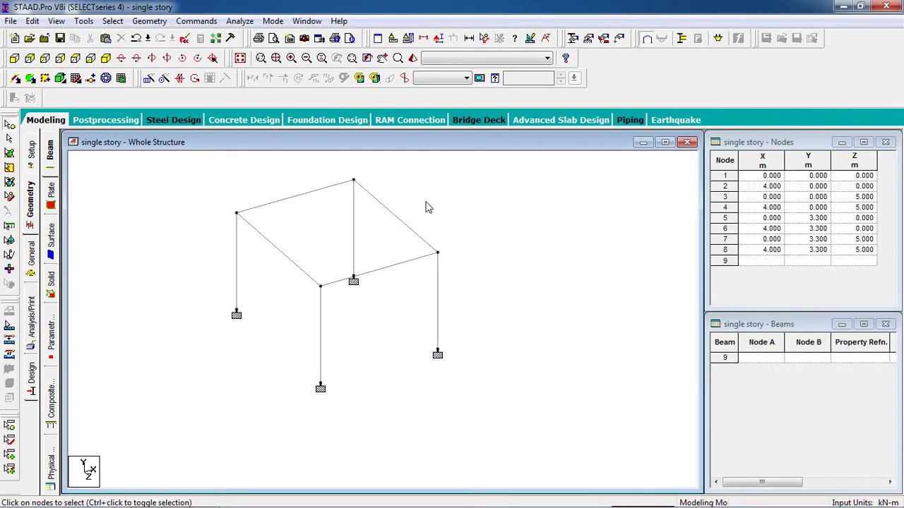
- Open the member Property page and its steel Section Database tables
click(574, 39)
drag(70, 12, 720, 97)
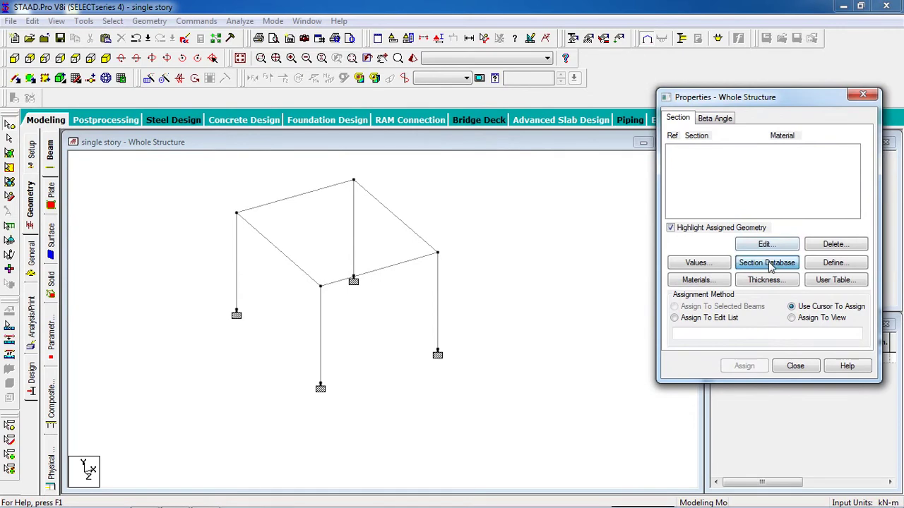
click(770, 265)
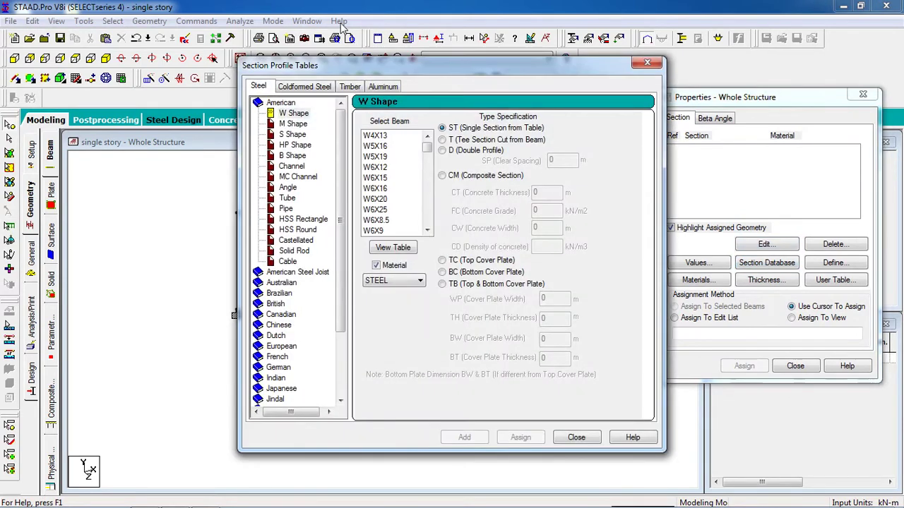
- Pick Indian I Shape section I80016B50012 from the tables and add it as a property
drag(374, 71, 526, 68)
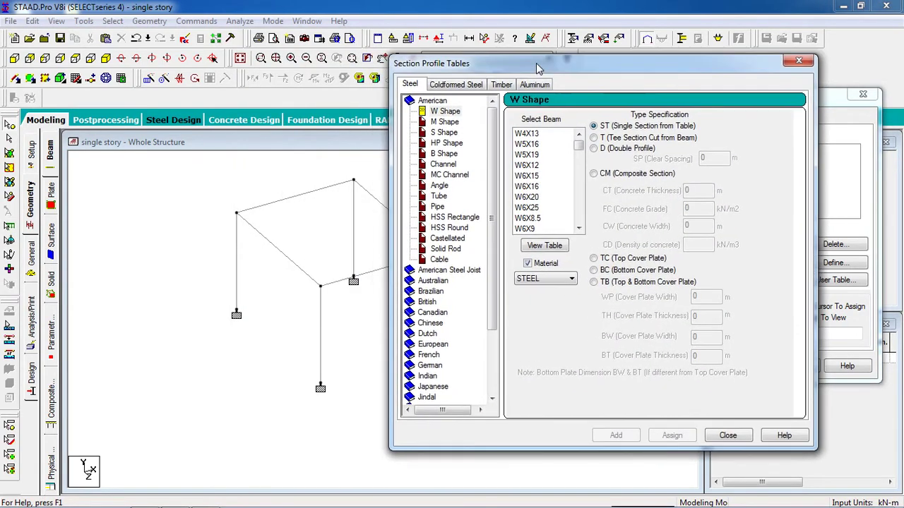
click(427, 376)
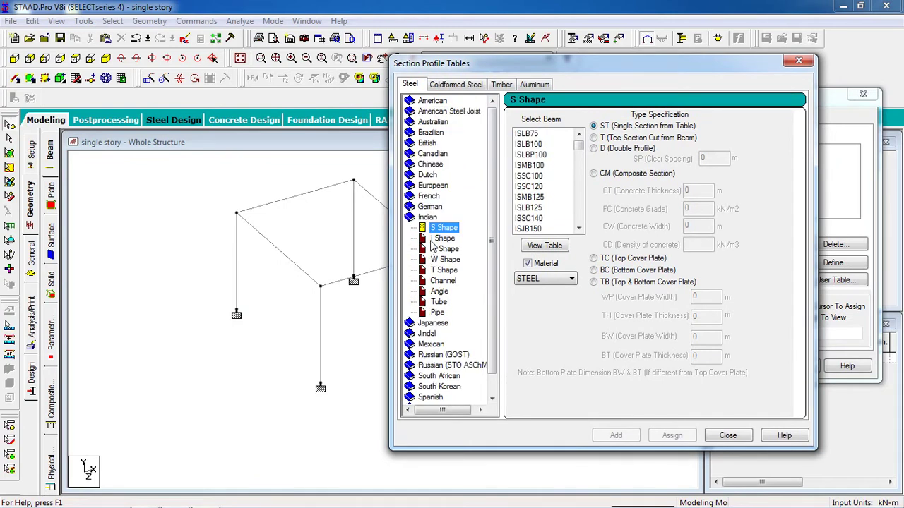
click(442, 238)
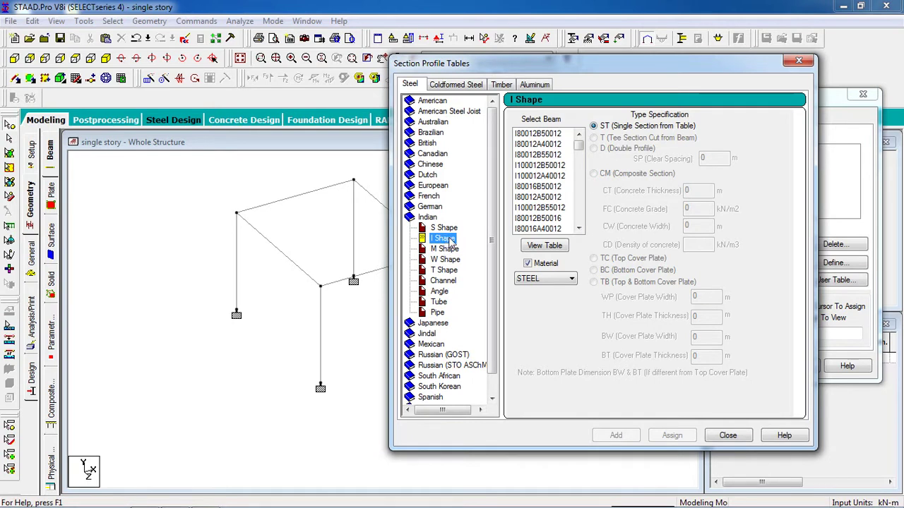
click(547, 187)
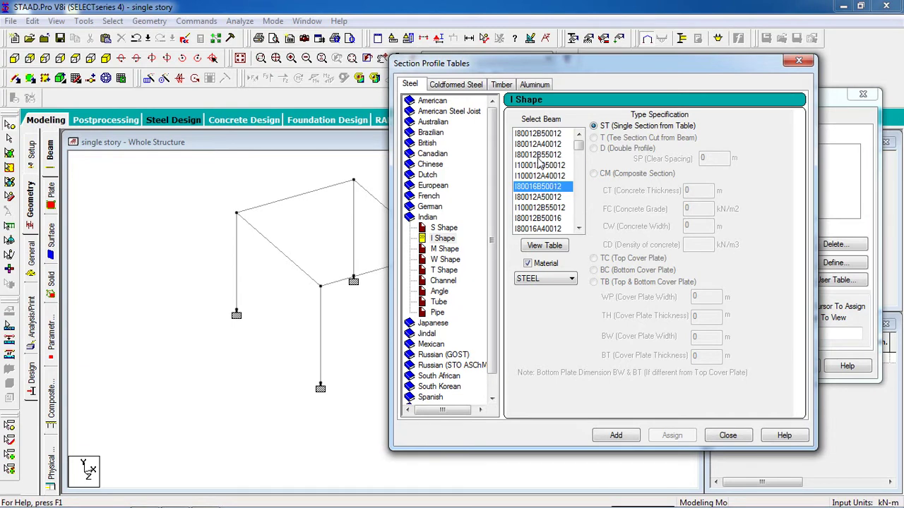
click(538, 133)
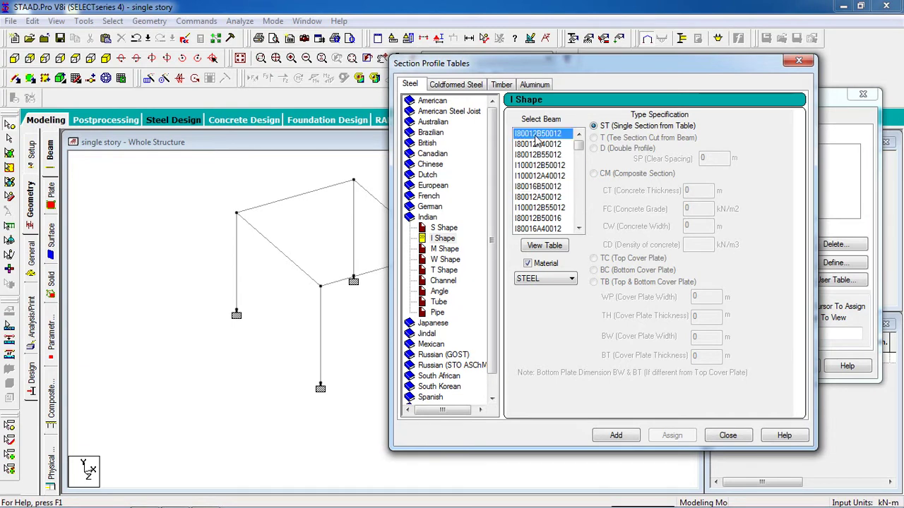
click(555, 187)
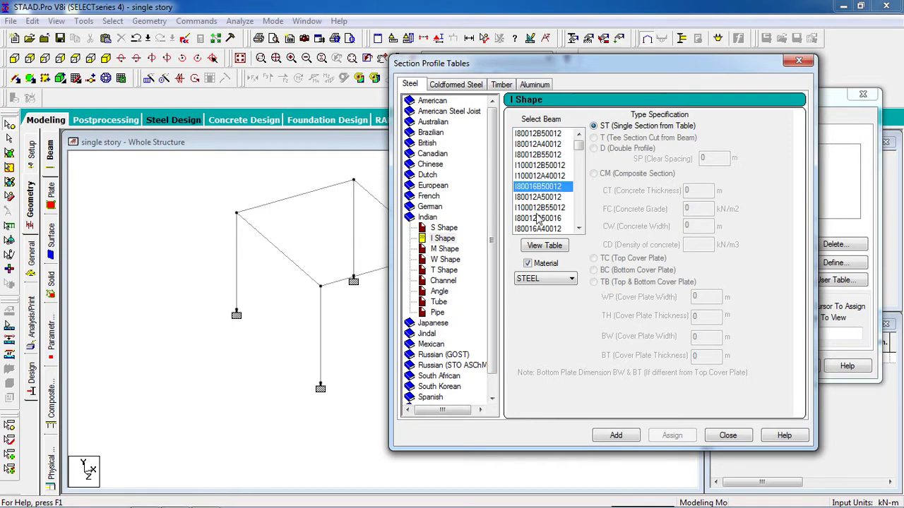
click(545, 245)
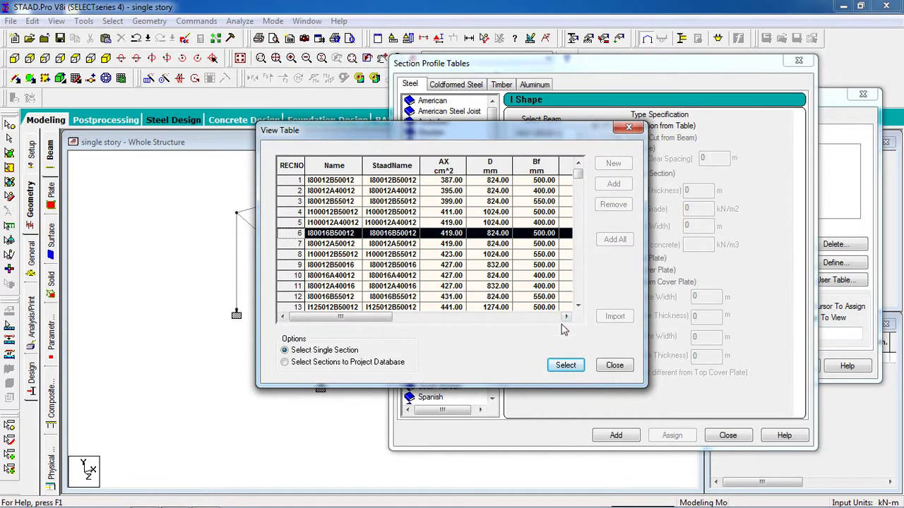
click(565, 365)
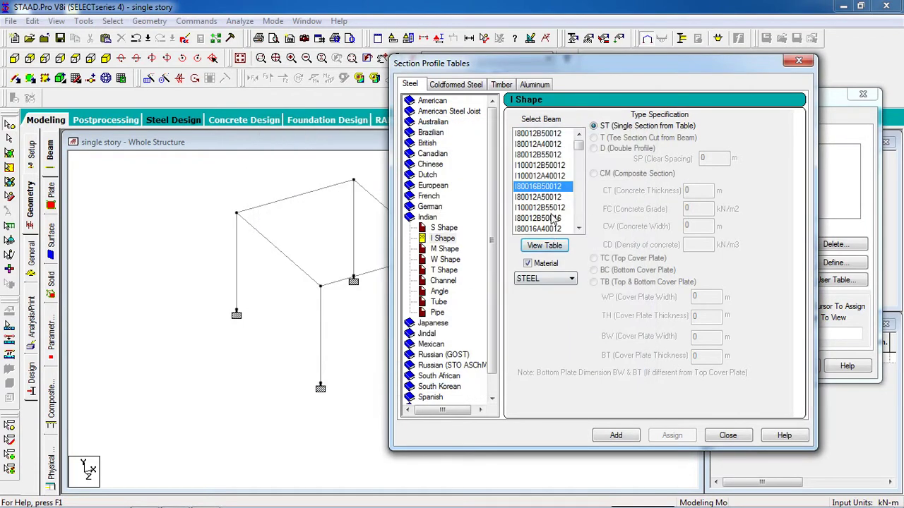
click(616, 434)
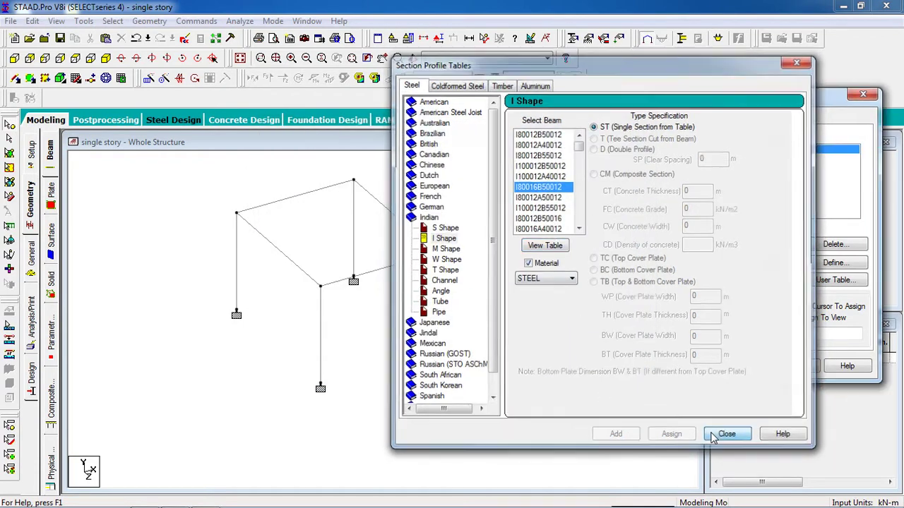
click(727, 435)
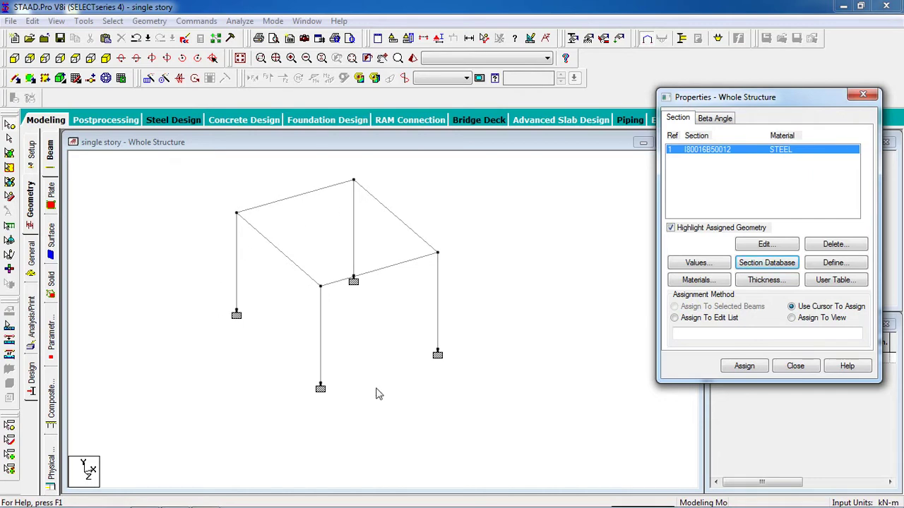
- Assign I80016B50012 to all members in view, confirming with Yes, and close
click(794, 318)
click(745, 365)
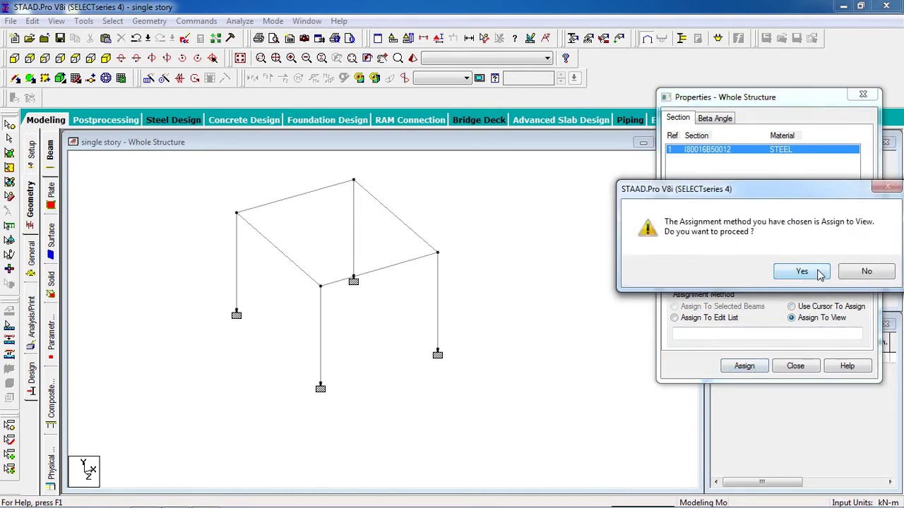
click(819, 274)
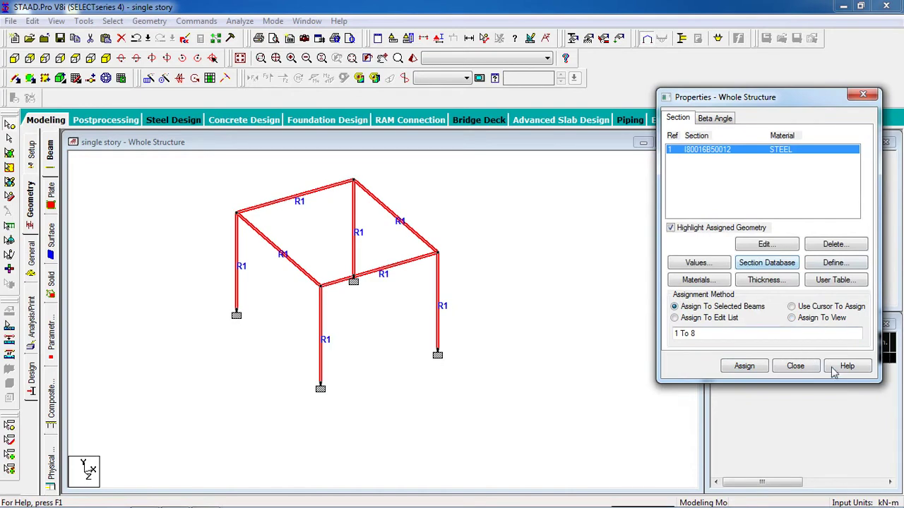
click(802, 367)
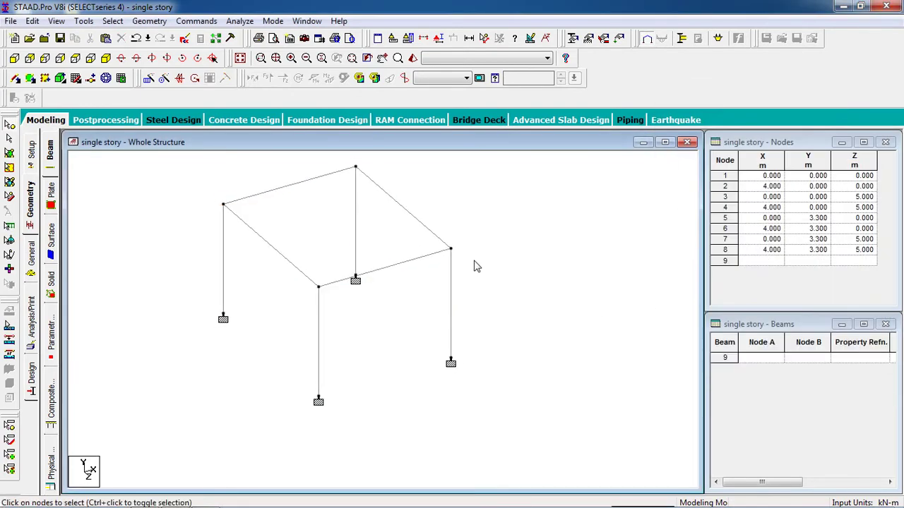
- Create LOAD CASE 1 with loading type Dead
click(614, 41)
click(736, 166)
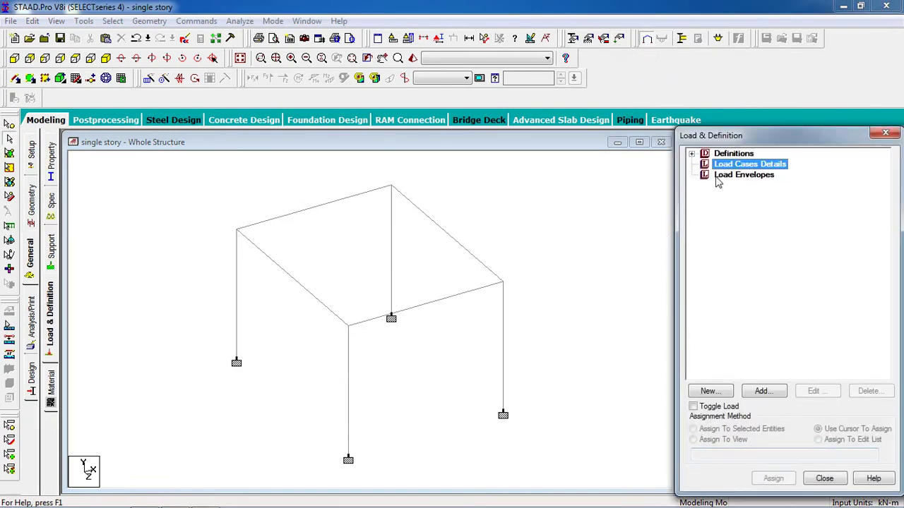
click(772, 395)
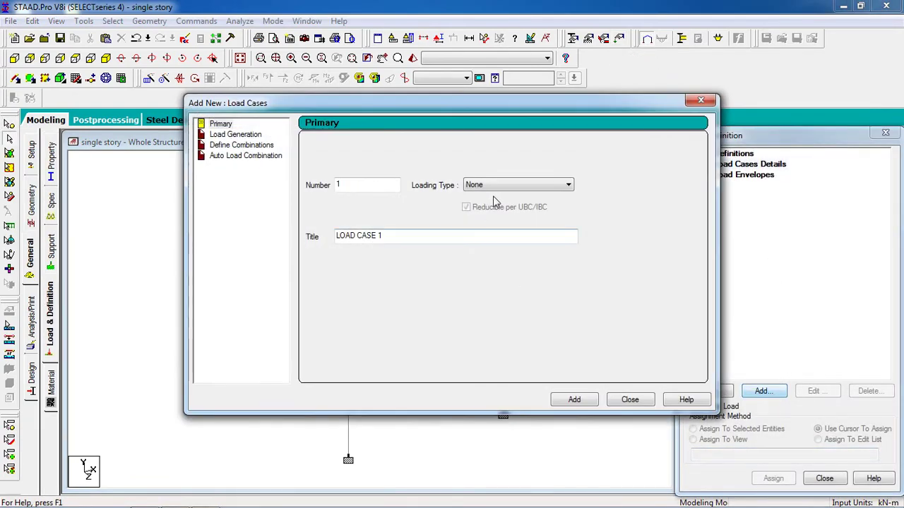
click(503, 187)
click(519, 199)
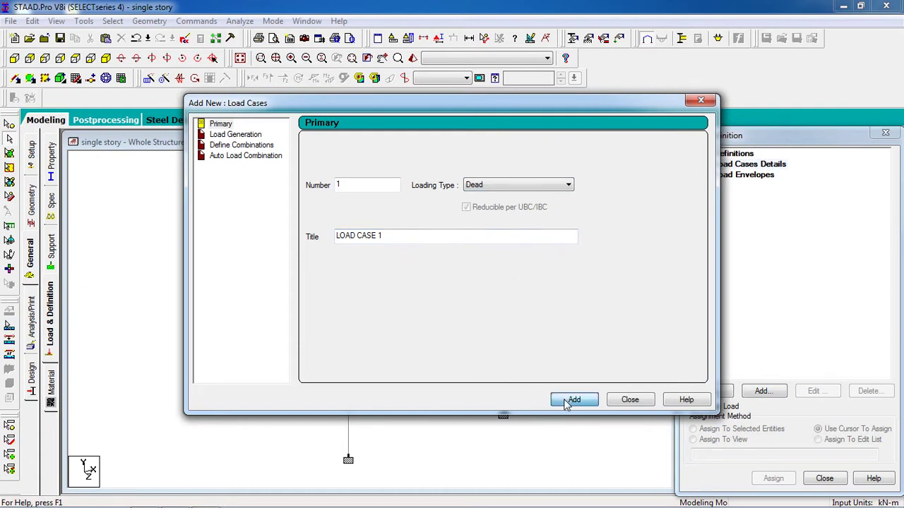
click(574, 400)
- Create LOAD CASE 2 with loading type Live, then select case 1 for load items
click(567, 185)
click(536, 203)
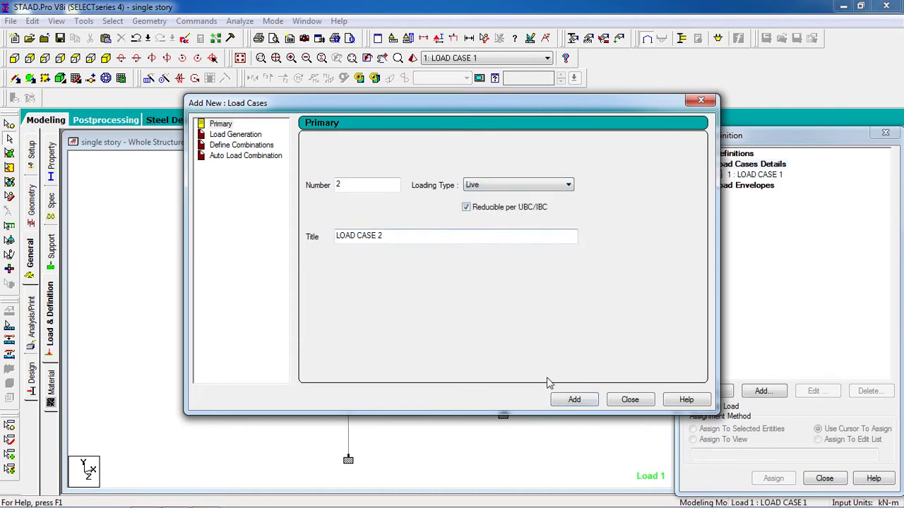
click(574, 399)
click(629, 399)
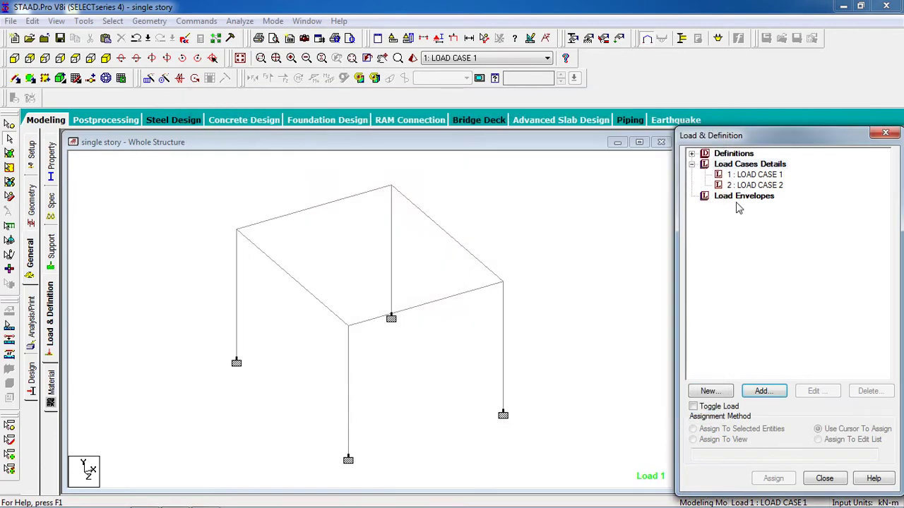
click(750, 176)
click(762, 392)
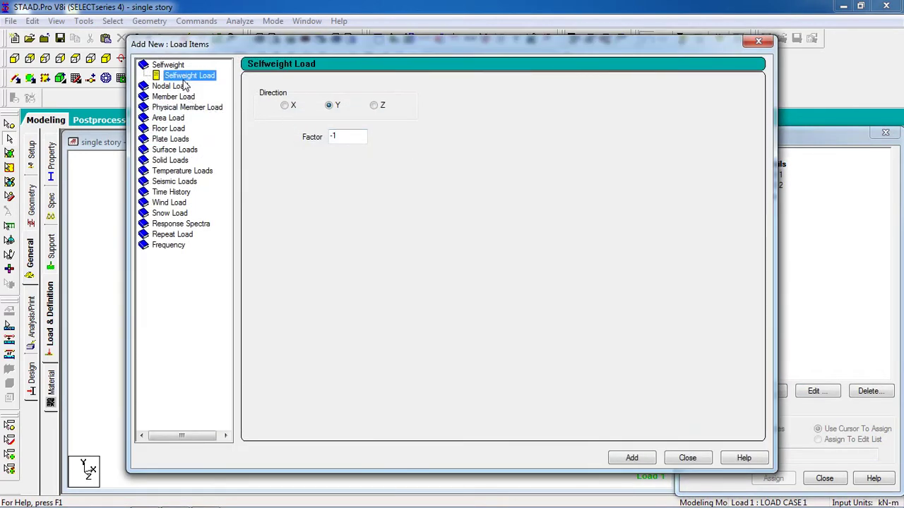
- Add selfweight Y -1 and a UNI GY -6 kN/m uniform member load to load case 1
click(632, 457)
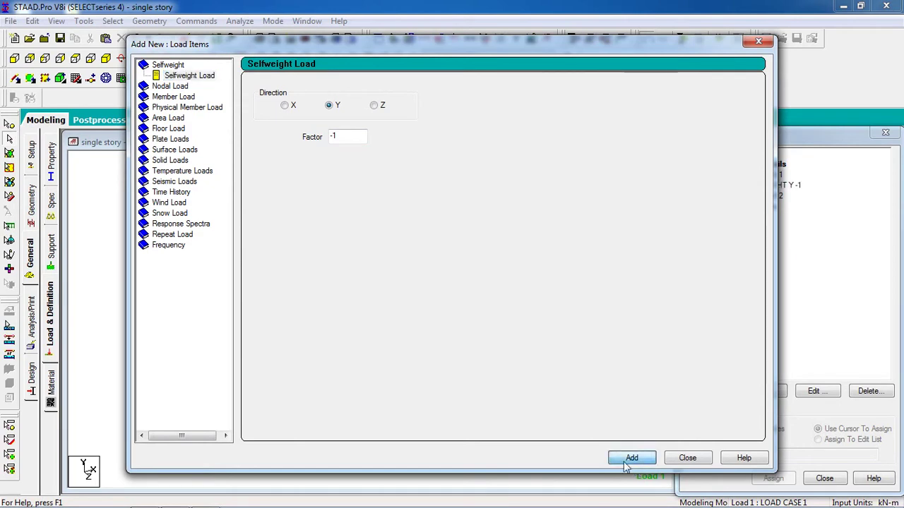
click(156, 98)
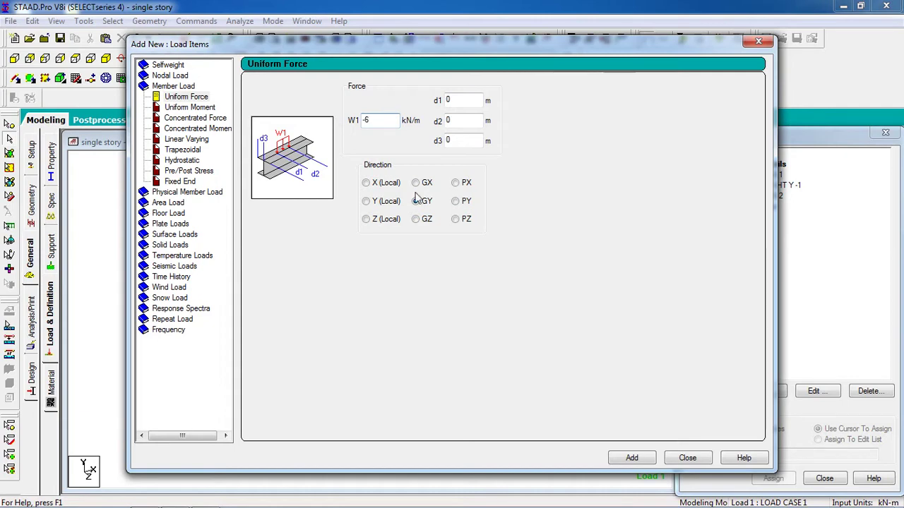
click(632, 458)
click(687, 458)
- Add a UNI GY -2 kN/m uniform member load (W1 -2) to load case 2
click(752, 206)
click(763, 391)
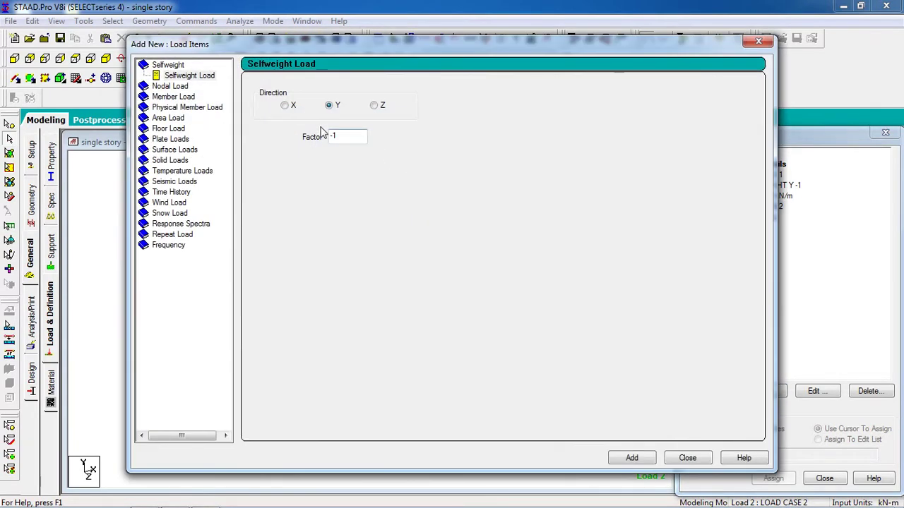
click(170, 86)
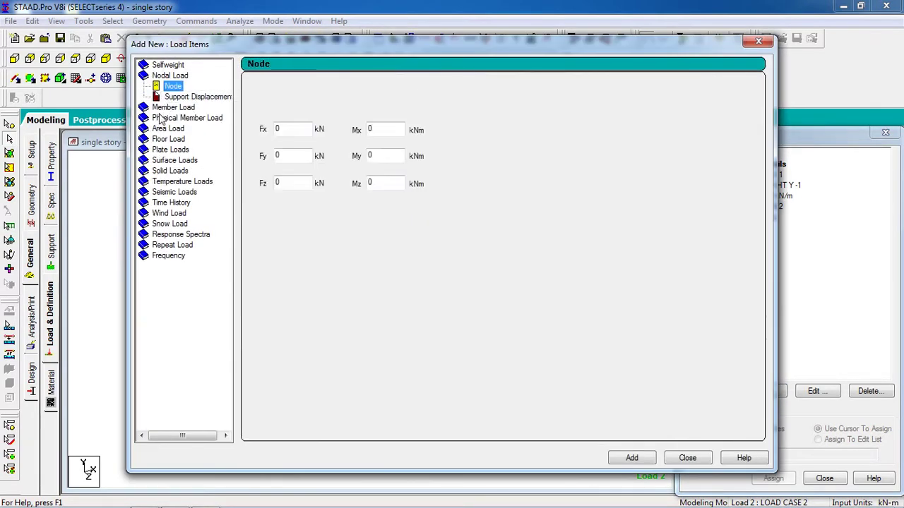
click(170, 108)
double_click(362, 127)
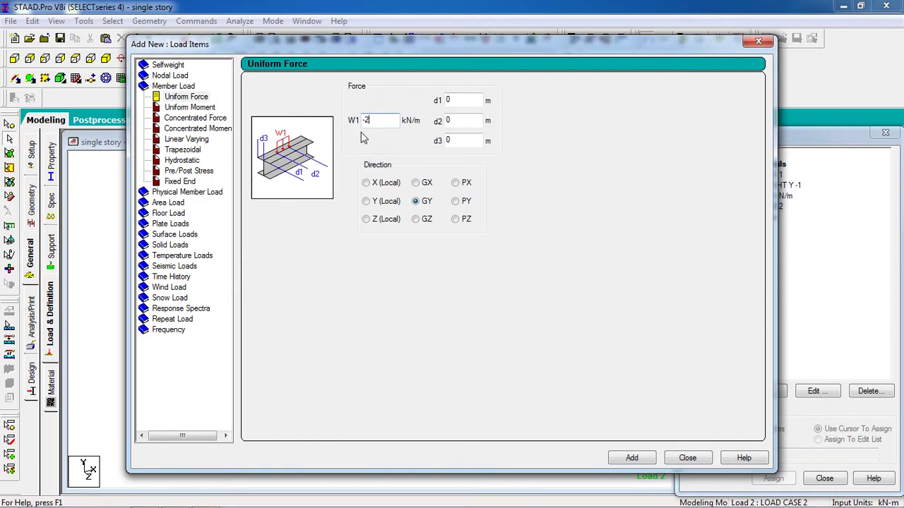
click(632, 458)
click(687, 457)
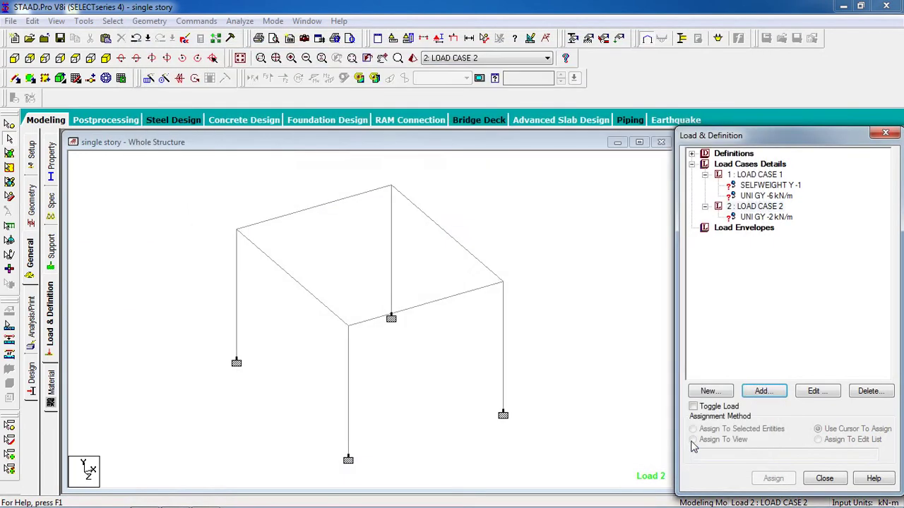
- Assign the SELFWEIGHT Y -1 load to all eight members using Assign To View
click(519, 327)
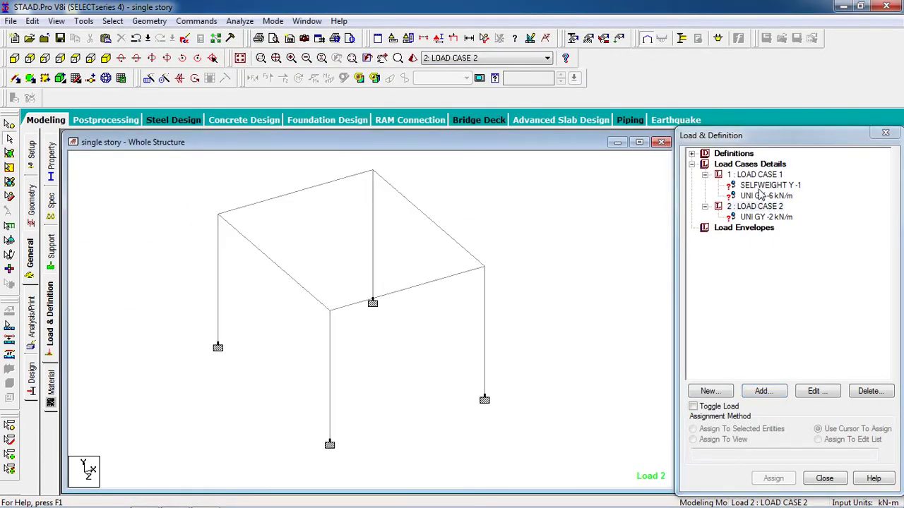
click(761, 187)
click(735, 439)
click(771, 478)
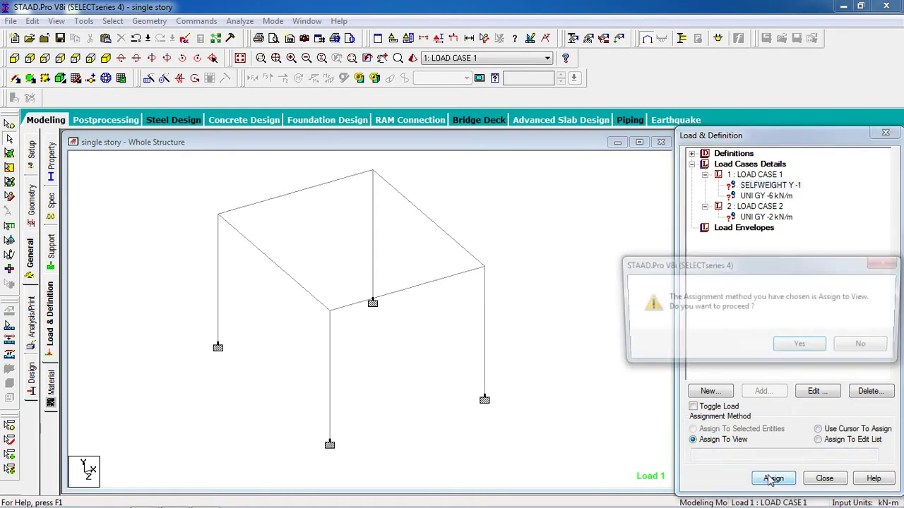
click(798, 342)
click(586, 283)
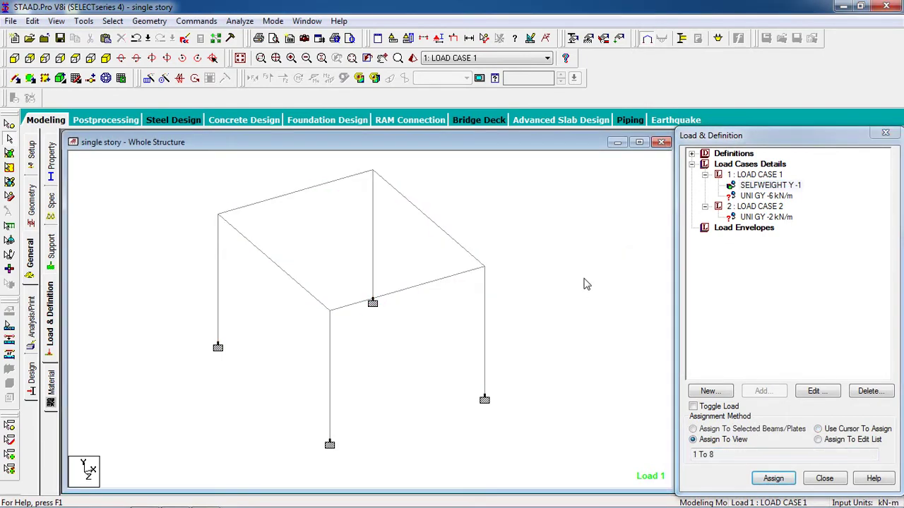
- Assign the UNI GY -6 and -2 kN/m loads to the four selected roof beams
click(766, 196)
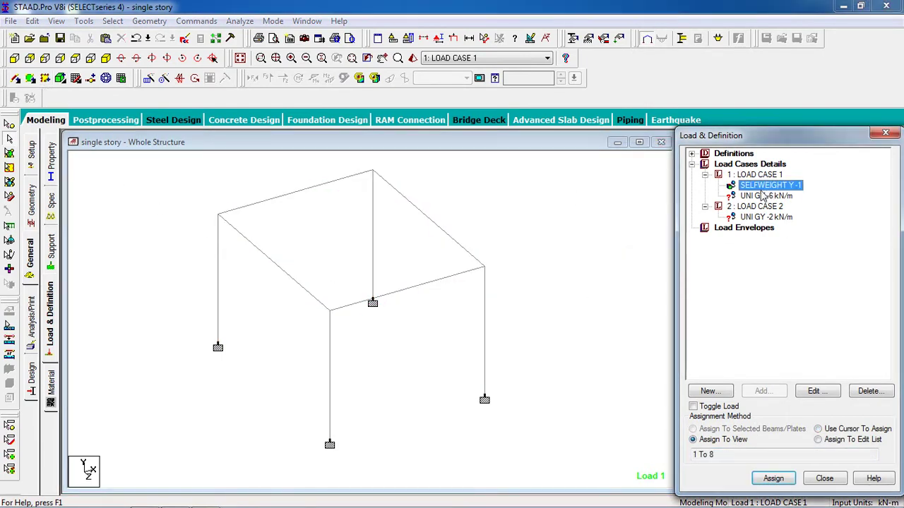
click(16, 58)
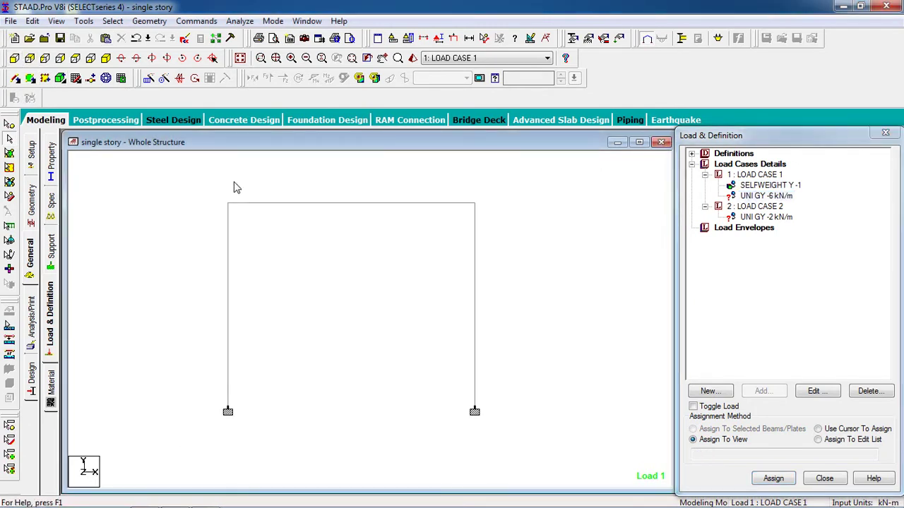
drag(489, 191, 155, 242)
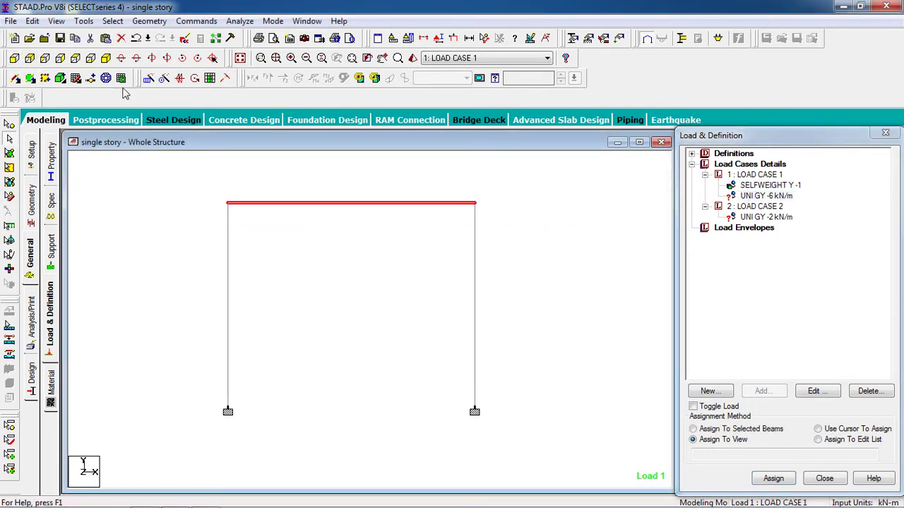
click(106, 58)
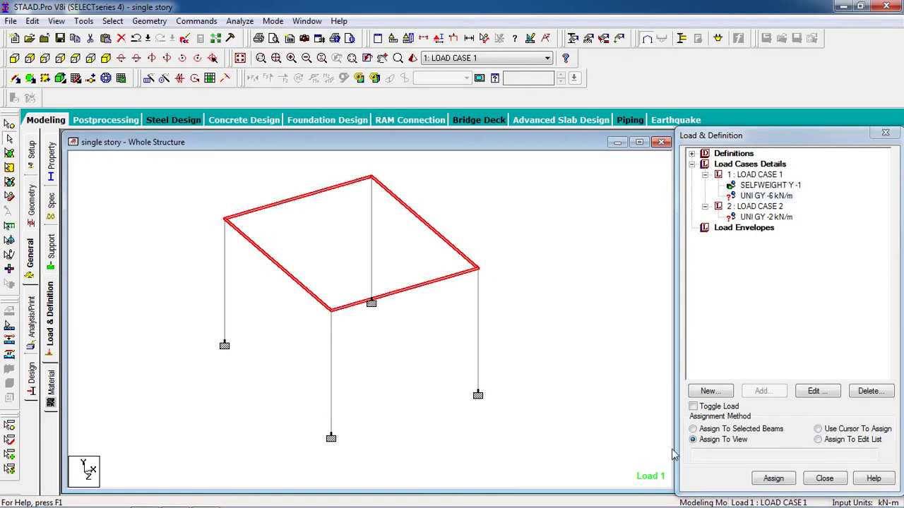
click(771, 479)
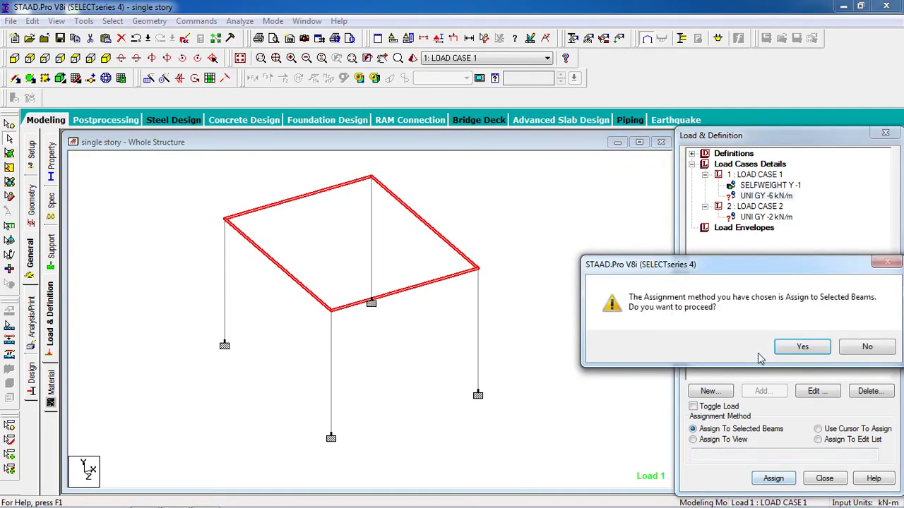
click(802, 347)
click(763, 217)
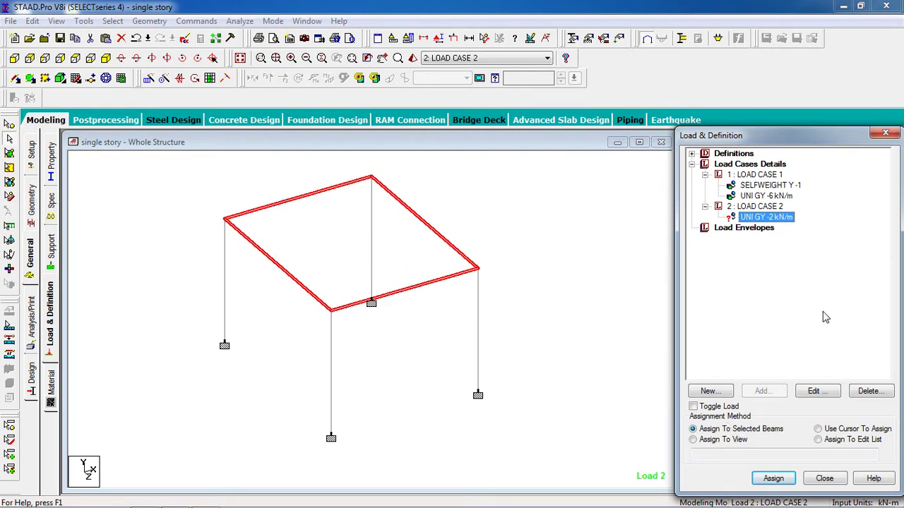
click(773, 479)
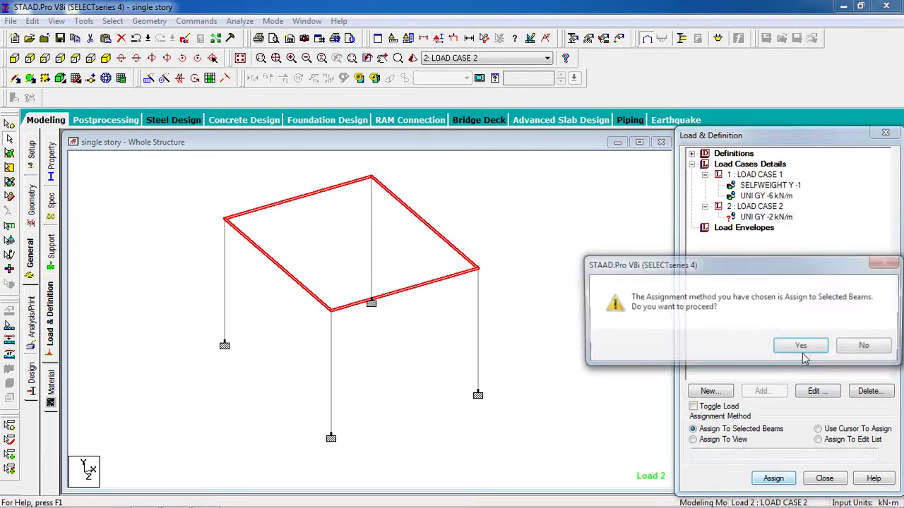
click(802, 346)
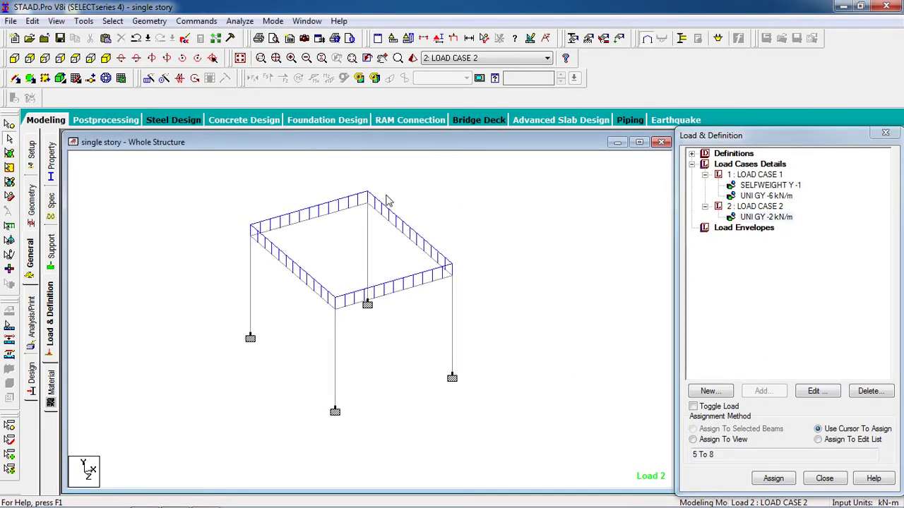
- Add a Perform Analysis command, save, and run the analysis with 0 errors and 0 warnings
click(215, 20)
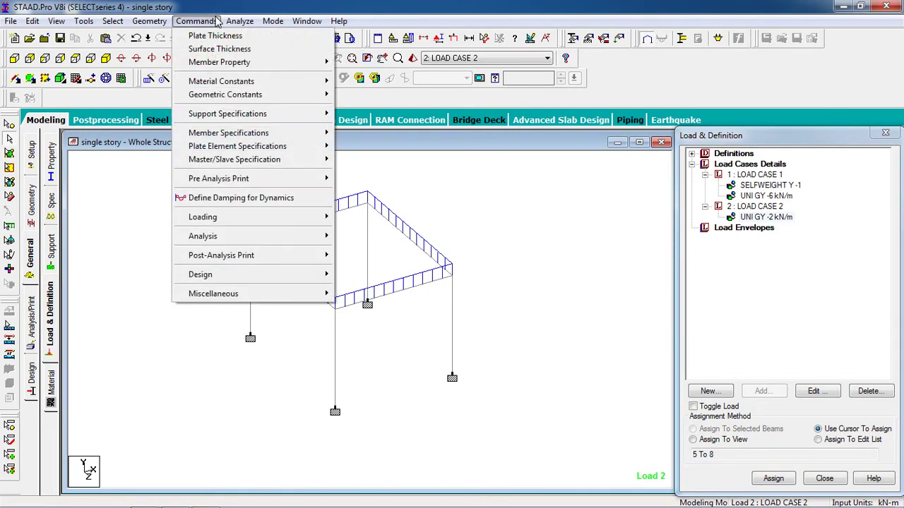
click(350, 238)
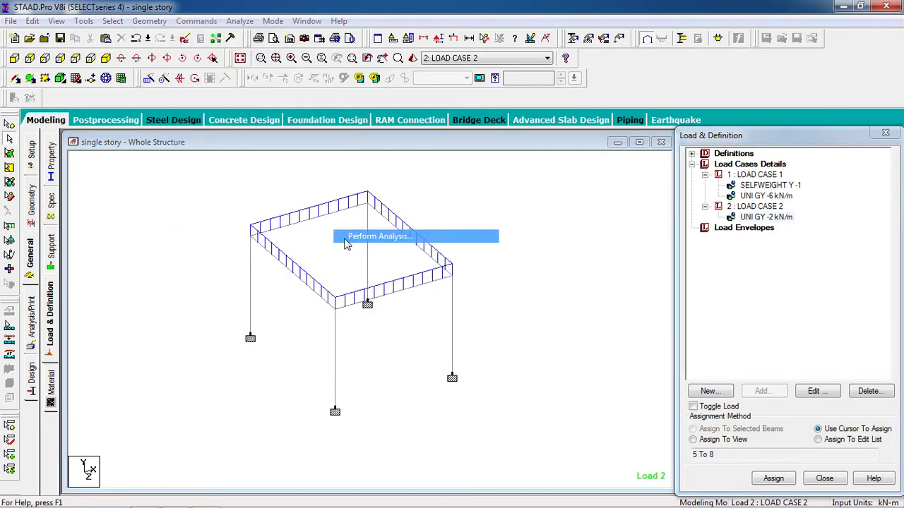
click(404, 335)
click(240, 21)
click(242, 38)
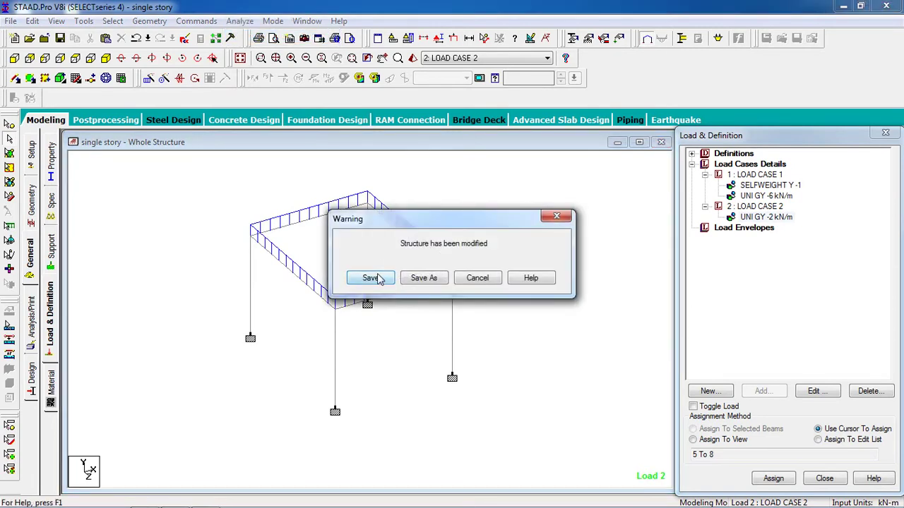
click(380, 277)
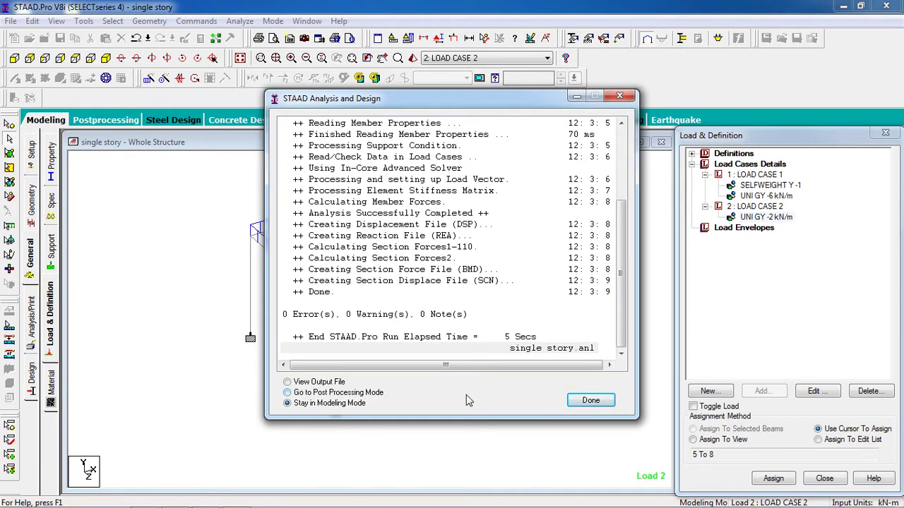
click(588, 401)
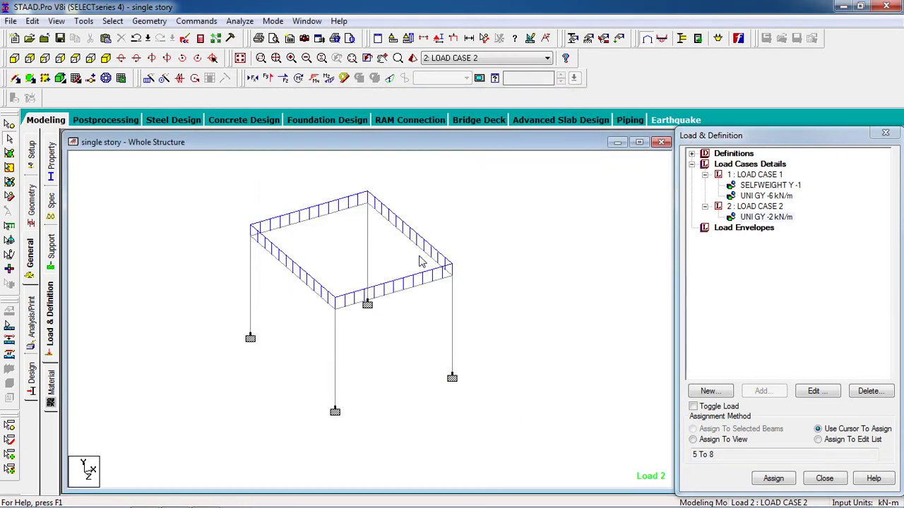
- Create Design Envelope 1 from load cases 1 and 2 in Steel Design mode
click(173, 121)
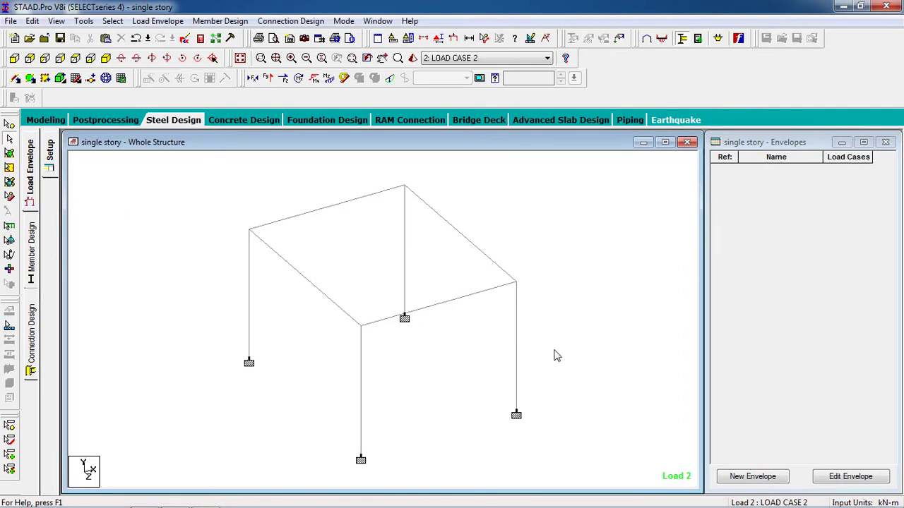
click(752, 477)
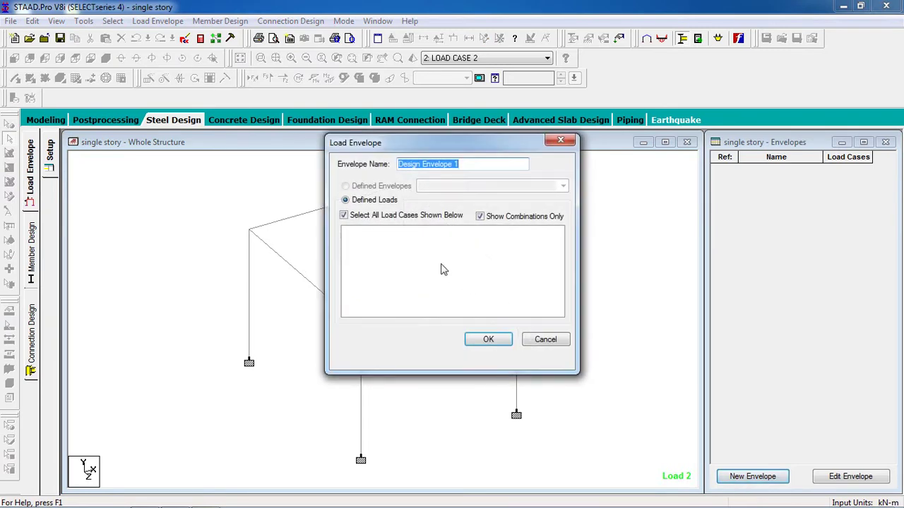
click(481, 216)
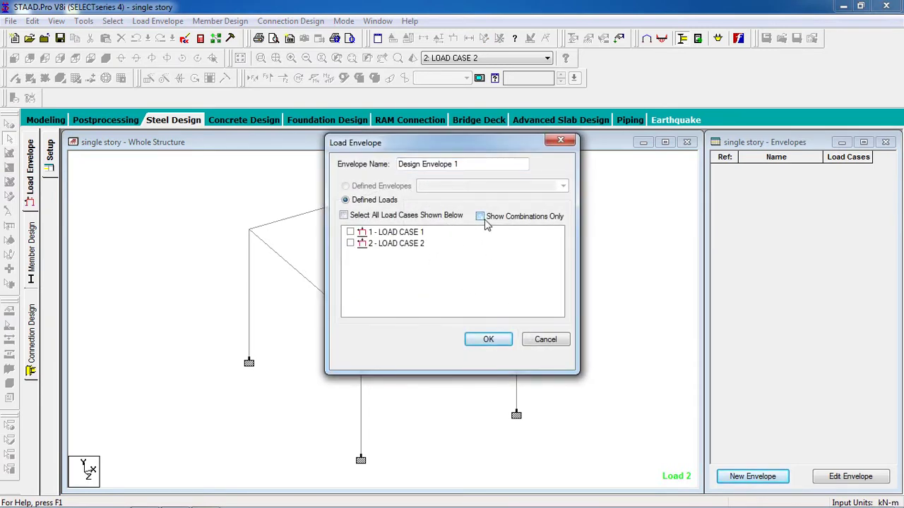
click(345, 215)
click(487, 344)
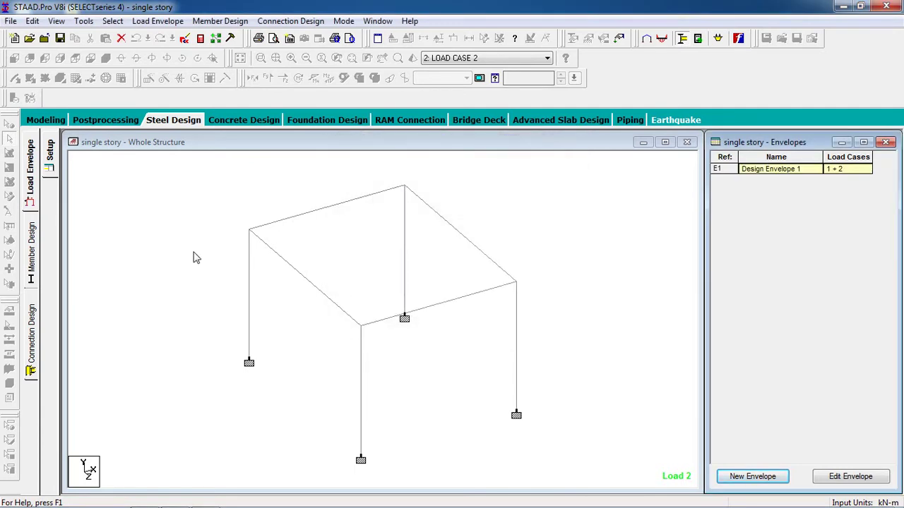
click(30, 247)
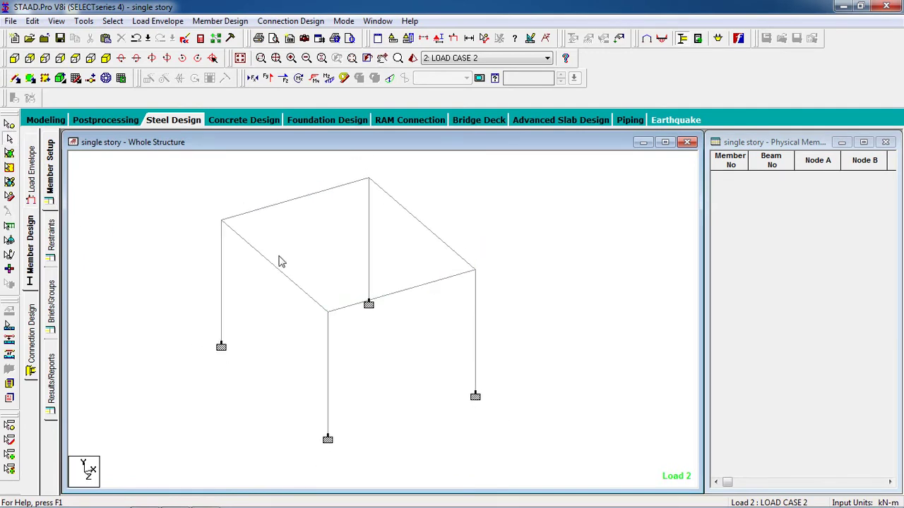
- Auto-form physical members M1–M4 from the four roof beams
click(14, 58)
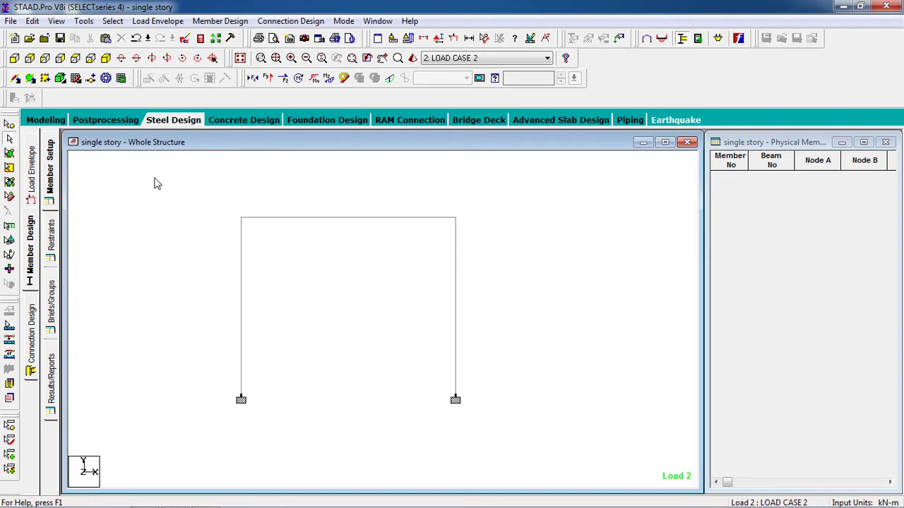
drag(474, 188, 178, 238)
click(106, 77)
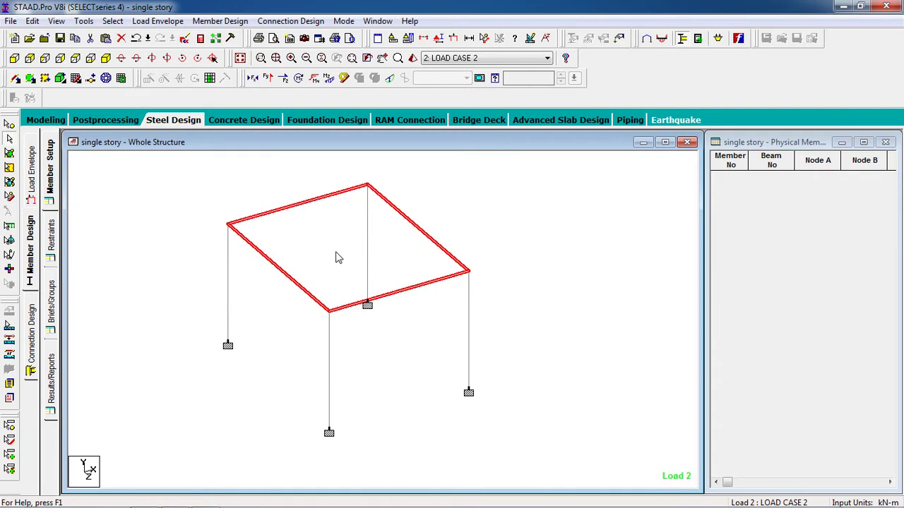
click(226, 21)
mouse_move(247, 36)
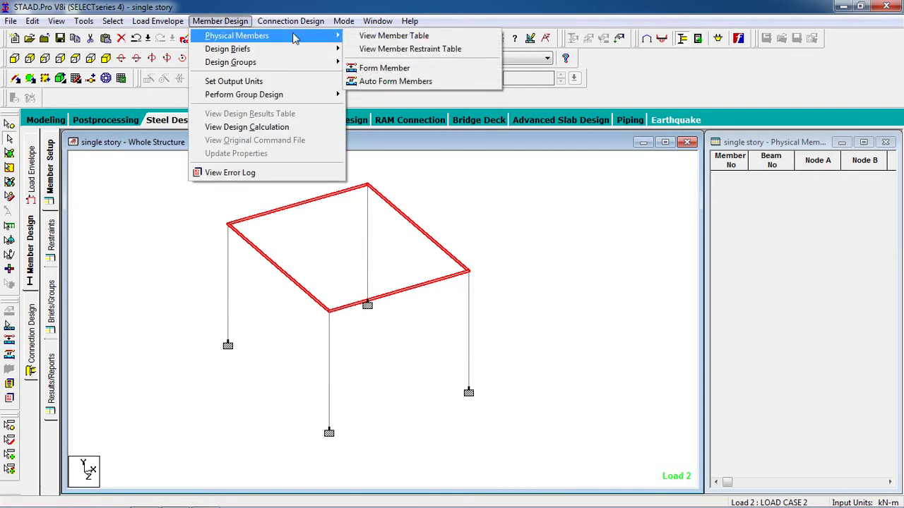
click(415, 83)
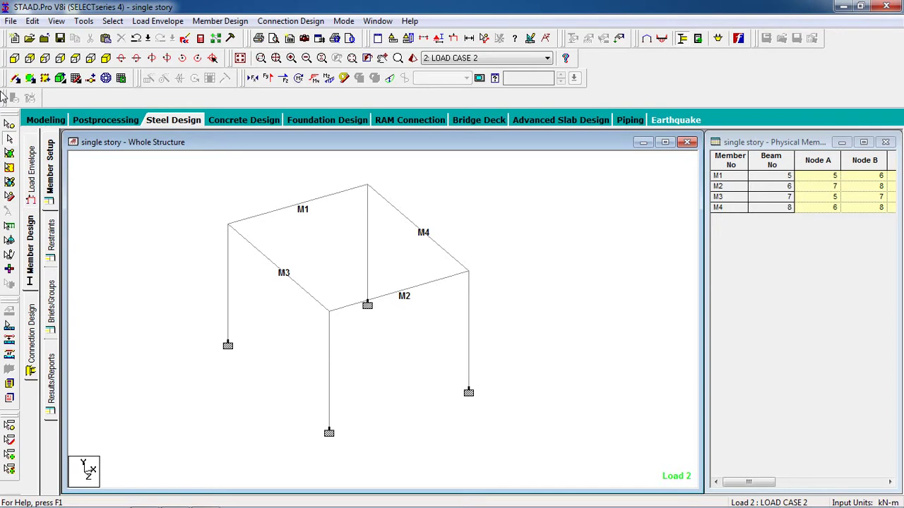
- Auto-form physical members M5–M8 from the columns and view the Restraints table
click(14, 59)
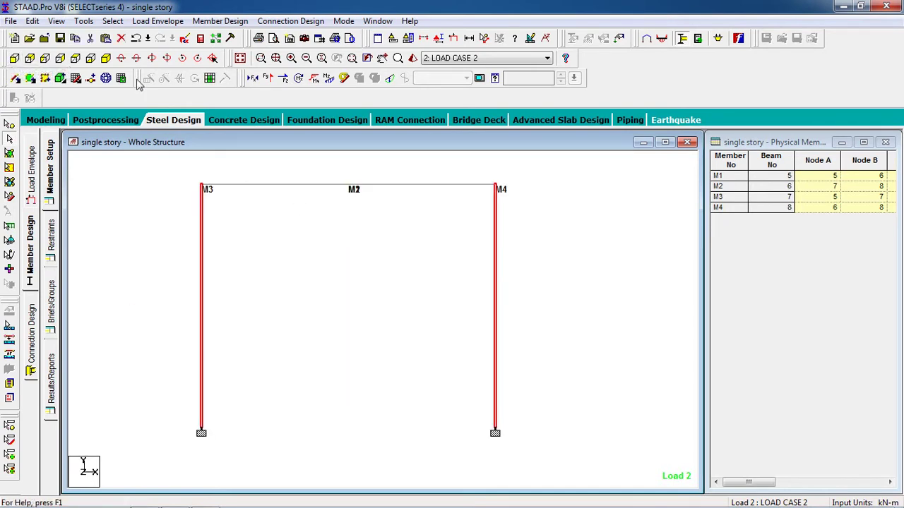
click(106, 59)
click(219, 22)
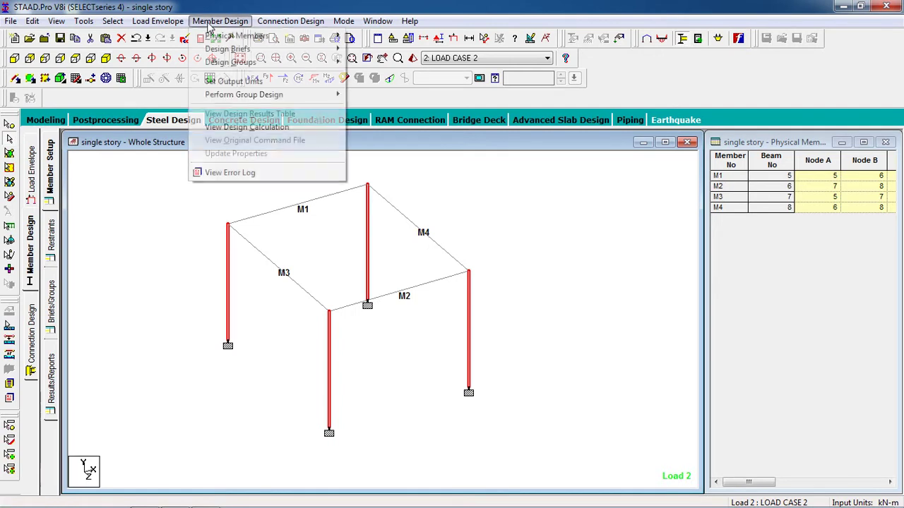
mouse_move(315, 48)
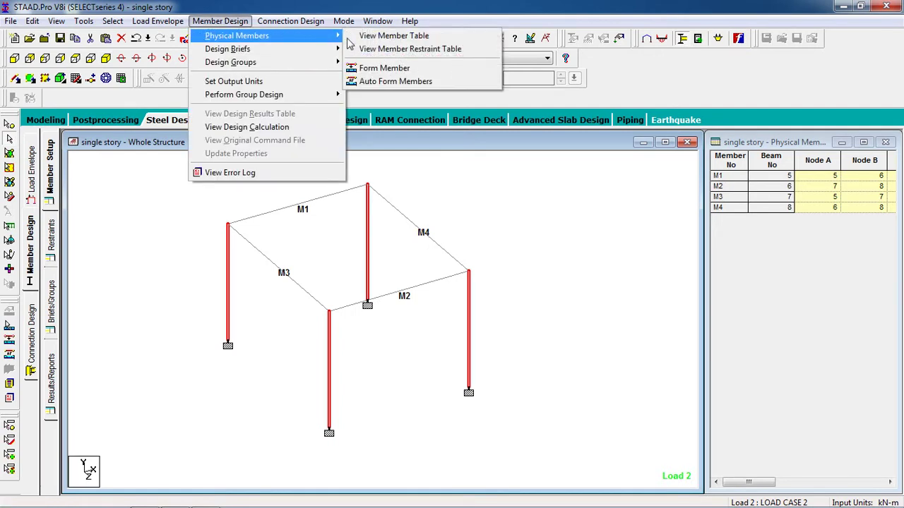
click(375, 81)
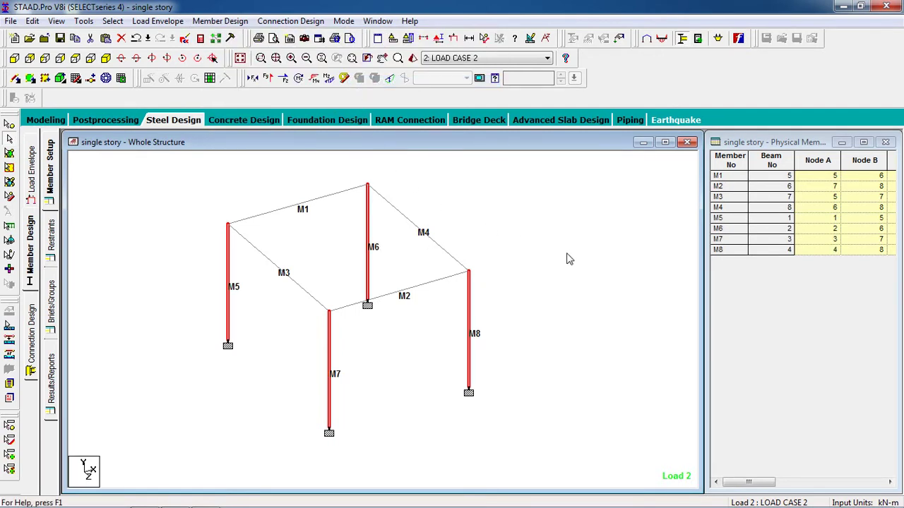
click(531, 276)
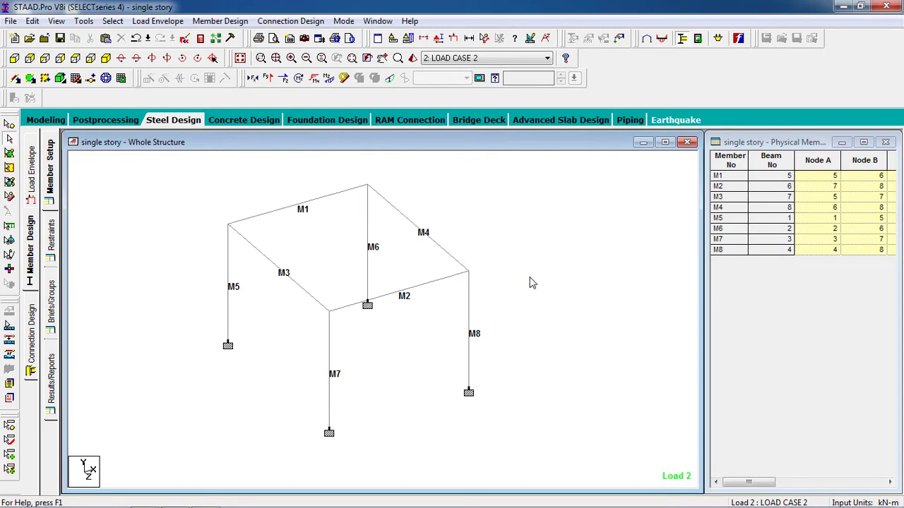
click(54, 248)
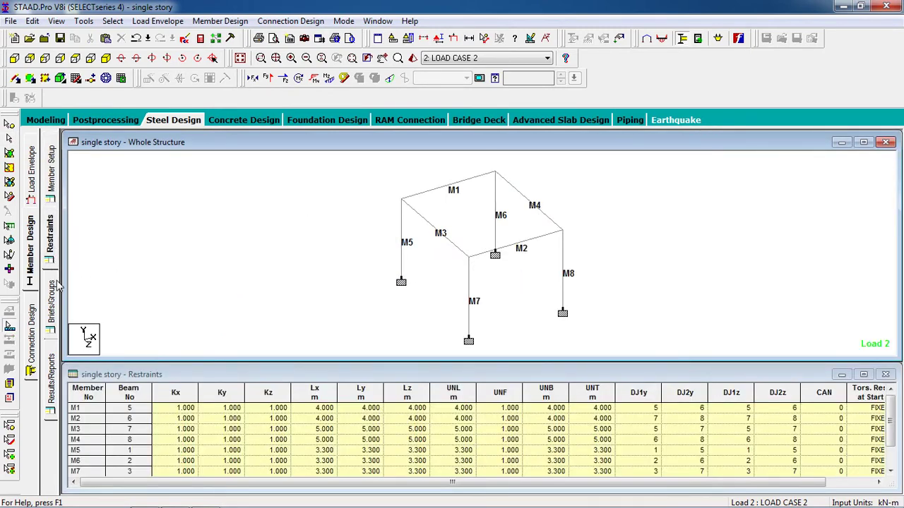
- Switch to the Briefs/Groups page with its empty Design Briefs and Design Groups tables
click(50, 305)
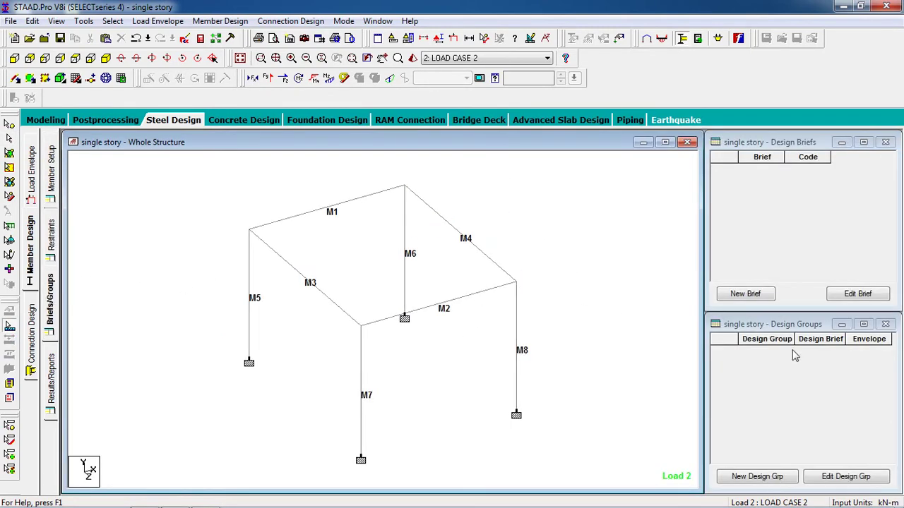
- Create Design Brief 1 using the IS800 design code
click(745, 293)
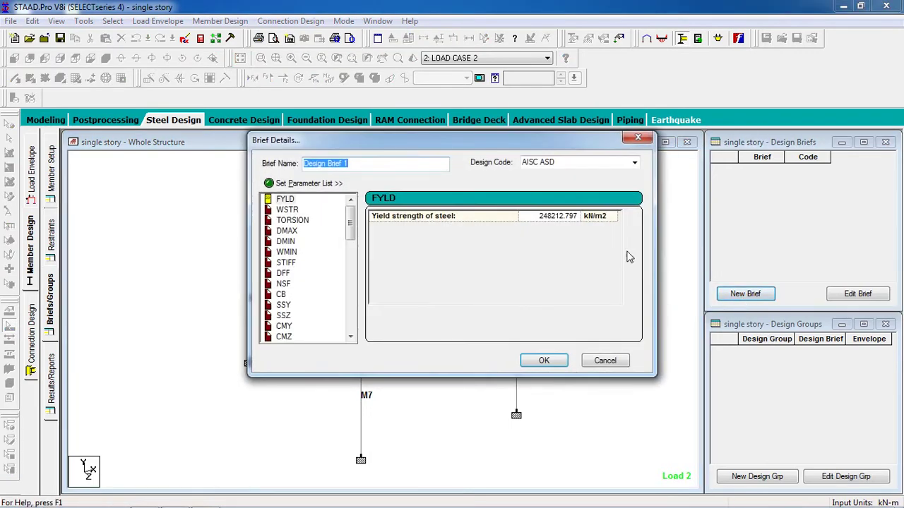
click(632, 163)
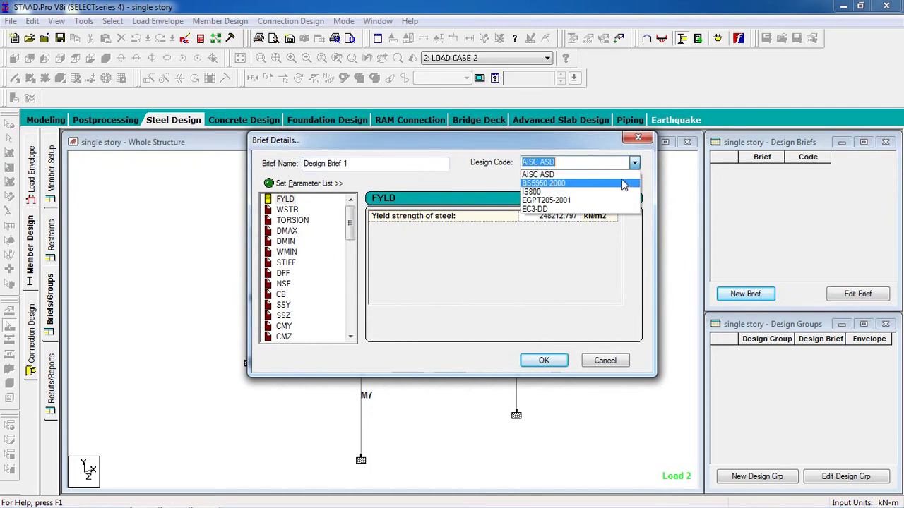
click(619, 192)
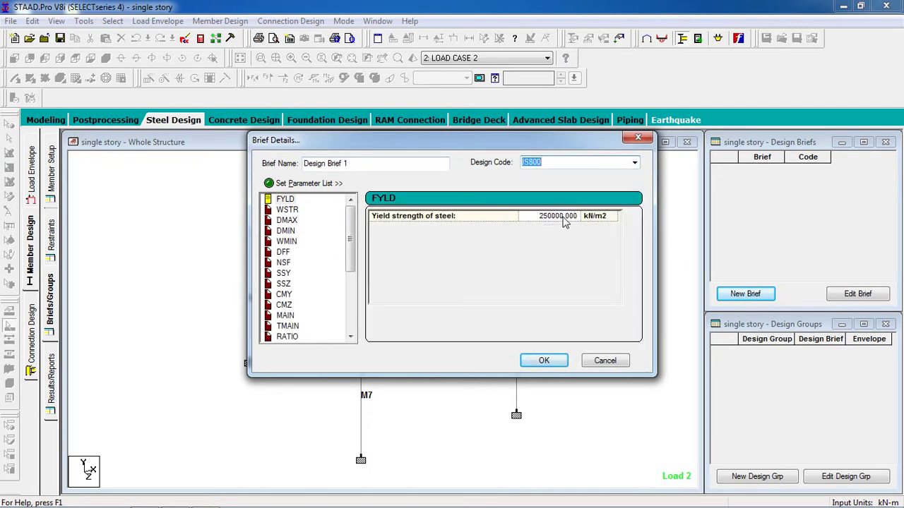
click(548, 364)
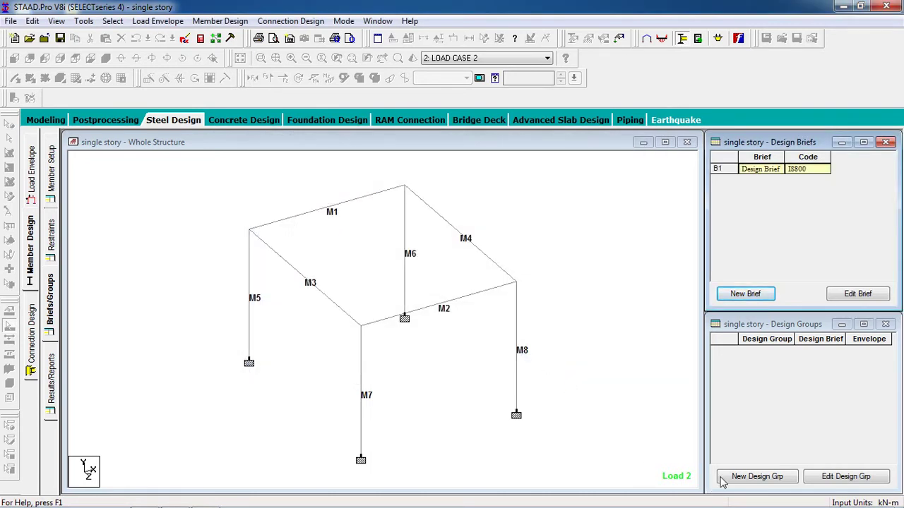
click(740, 480)
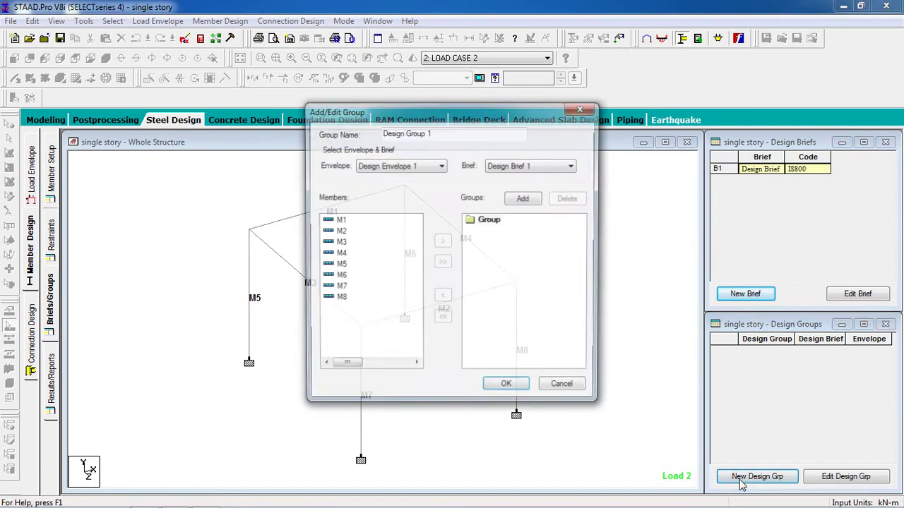
- Form Design Group 1 from members M1, M2 and M3 and show the results table
click(524, 200)
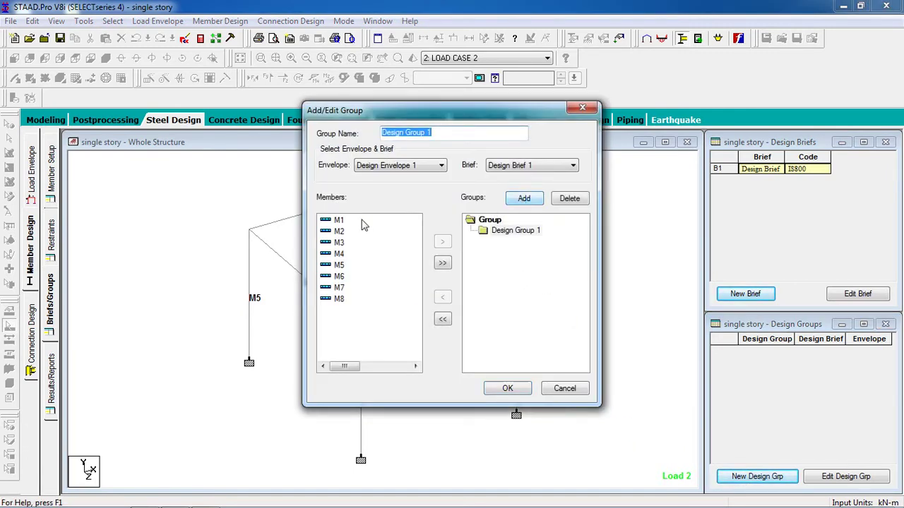
drag(353, 221, 333, 255)
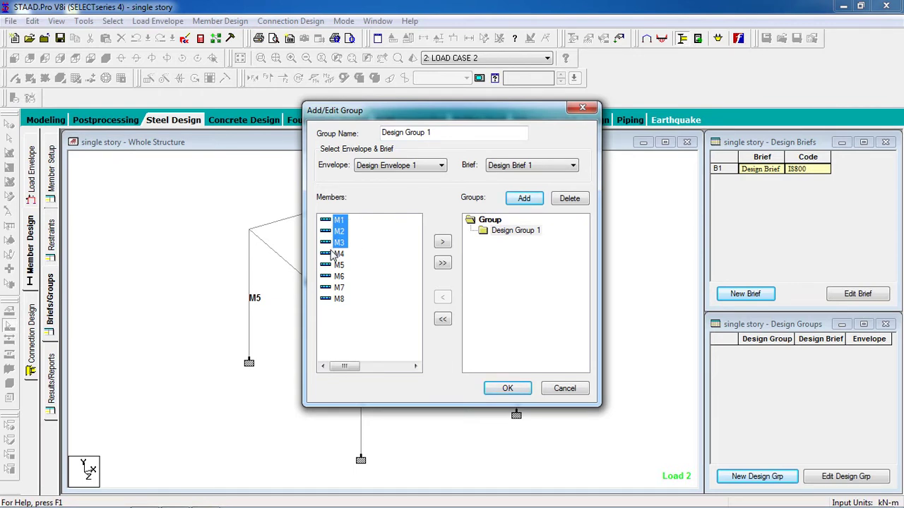
click(442, 241)
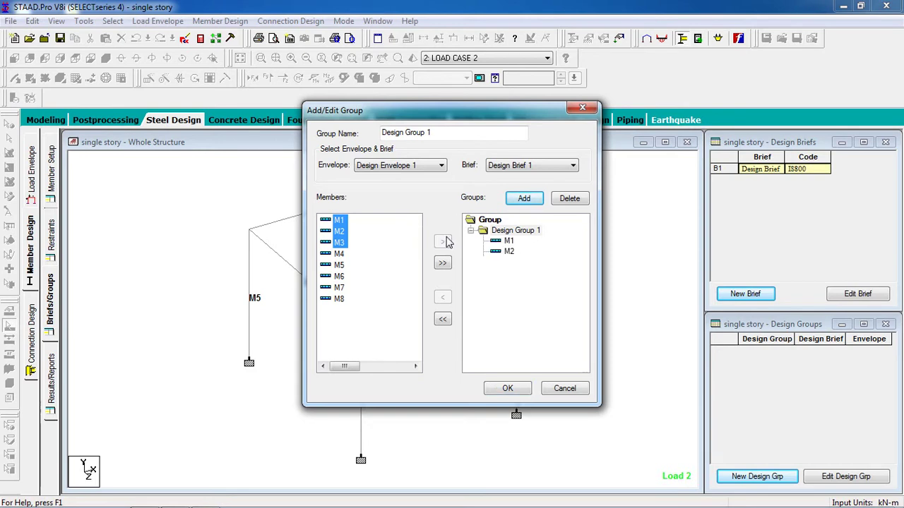
click(507, 389)
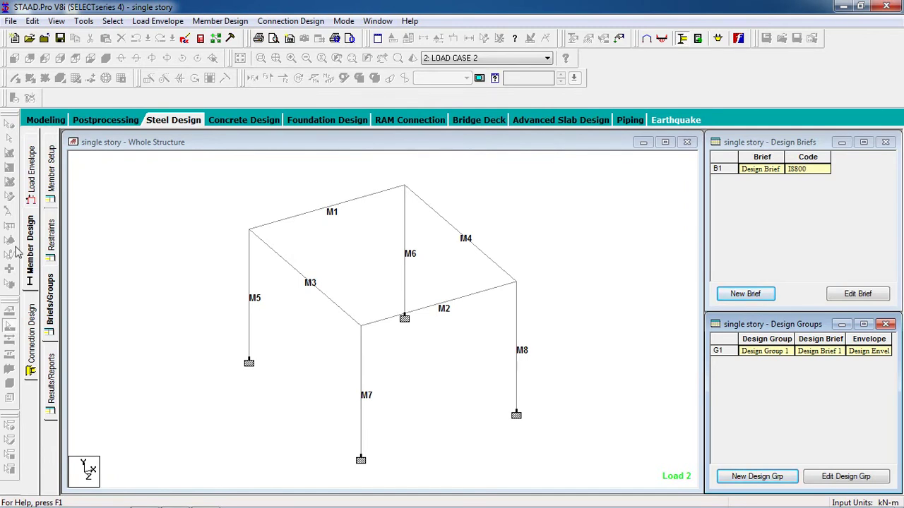
click(52, 401)
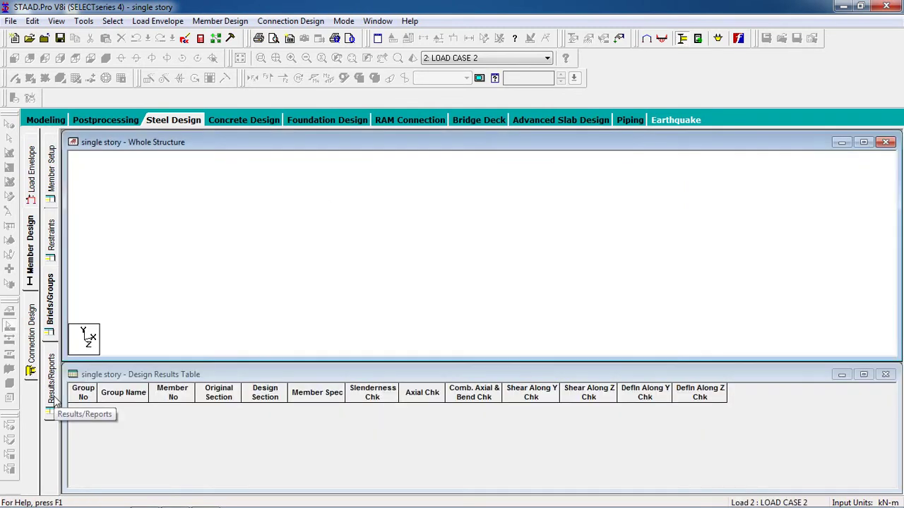
- Run a group design code check on Design Group 1
click(239, 26)
mouse_move(317, 100)
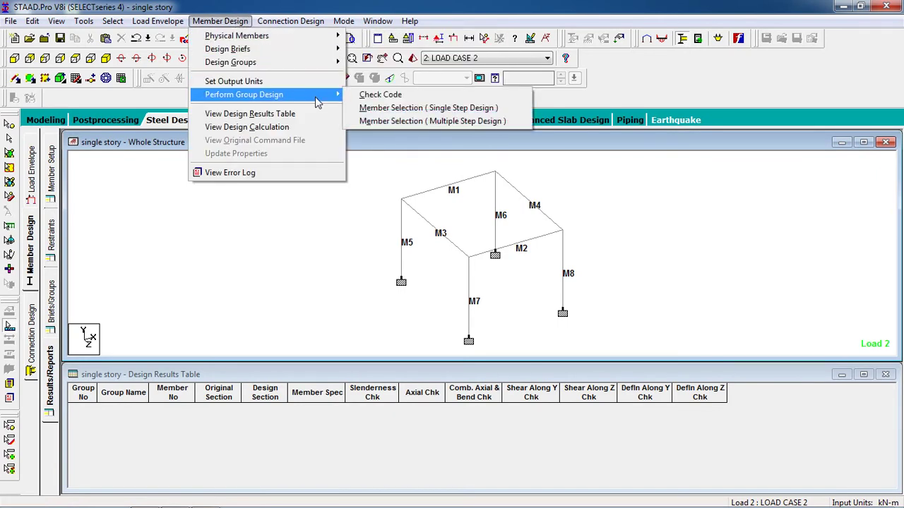
click(372, 95)
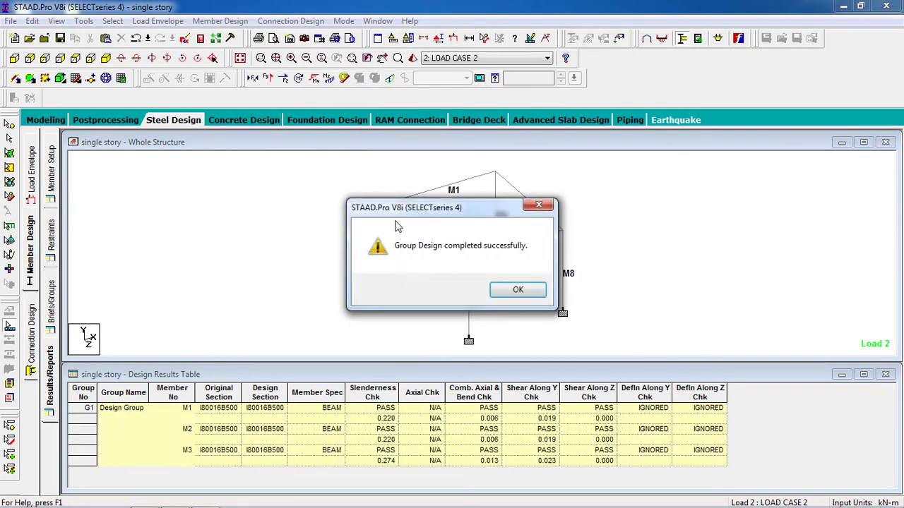
click(516, 292)
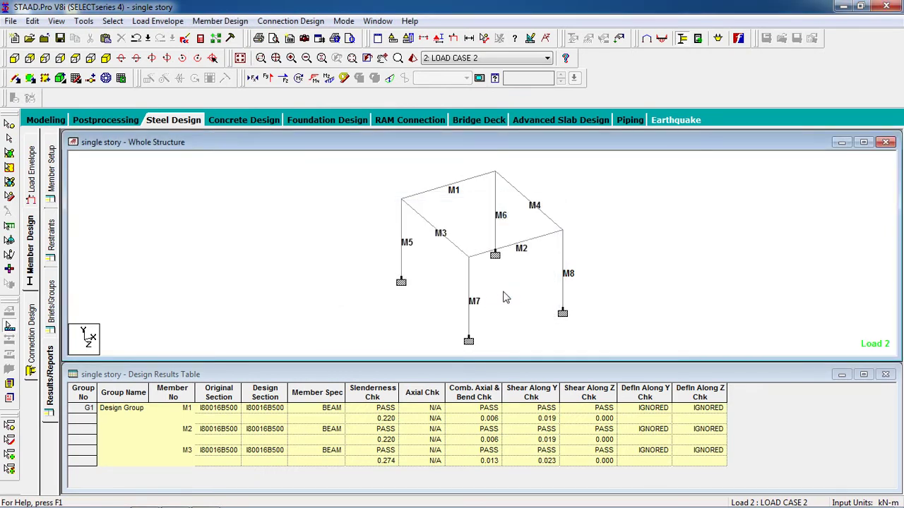
- Run member-selection group design so M1–M3 take passing I80012B500 sections
click(220, 22)
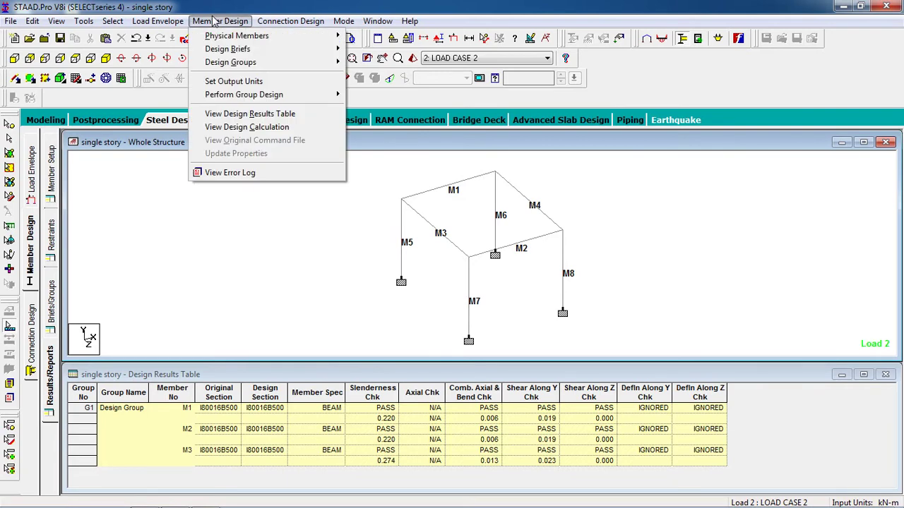
mouse_move(326, 96)
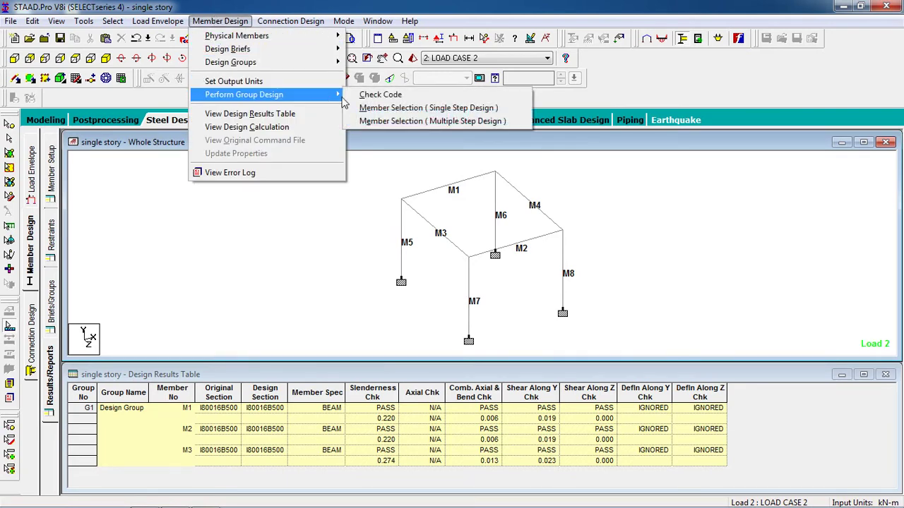
click(403, 110)
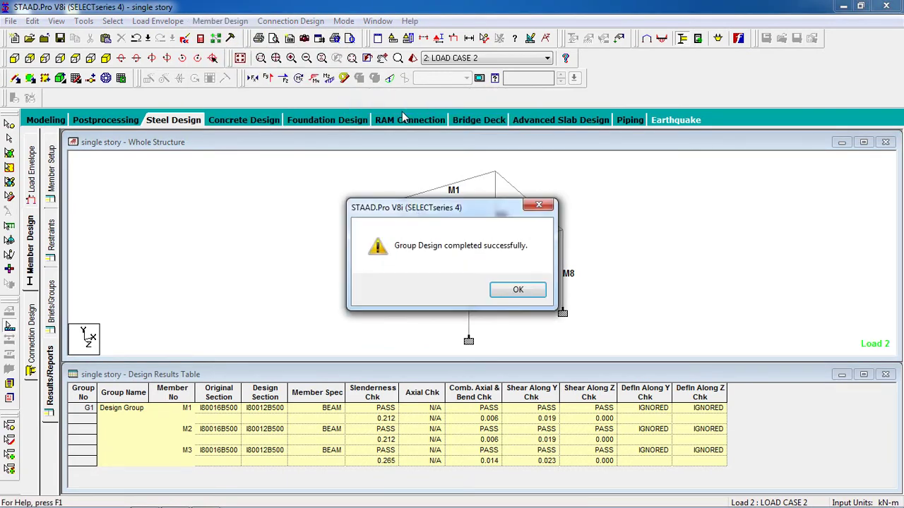
click(520, 290)
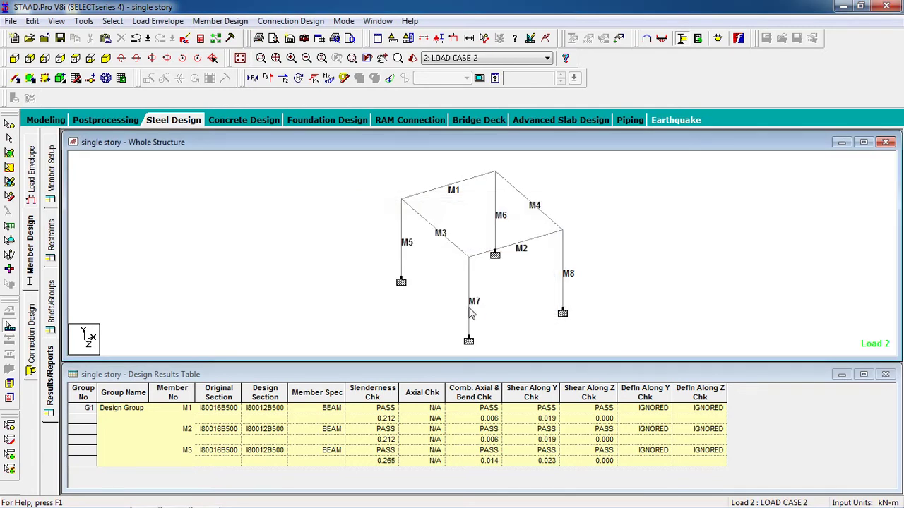
middle_drag(464, 309, 473, 289)
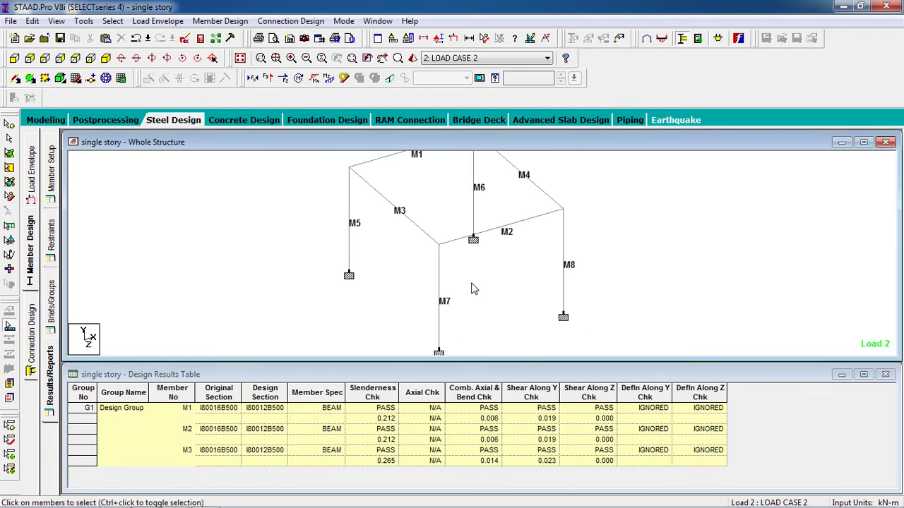
click(761, 419)
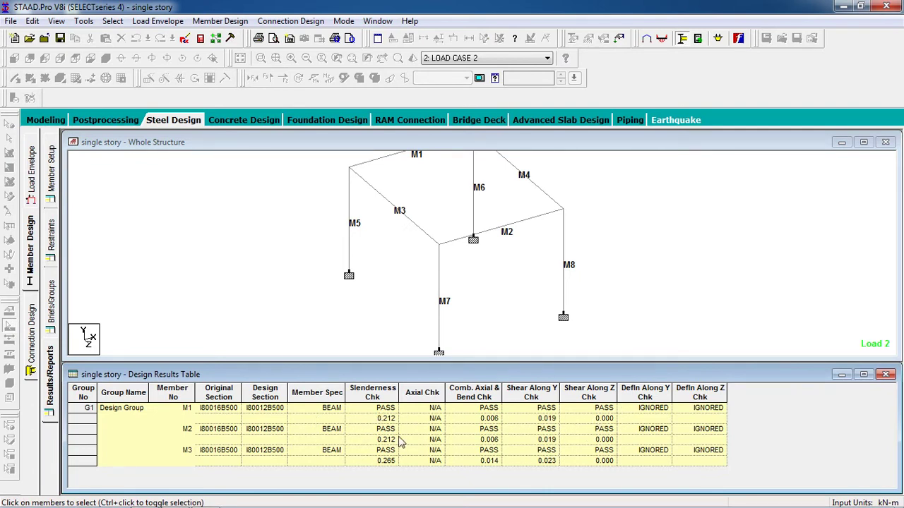
click(52, 312)
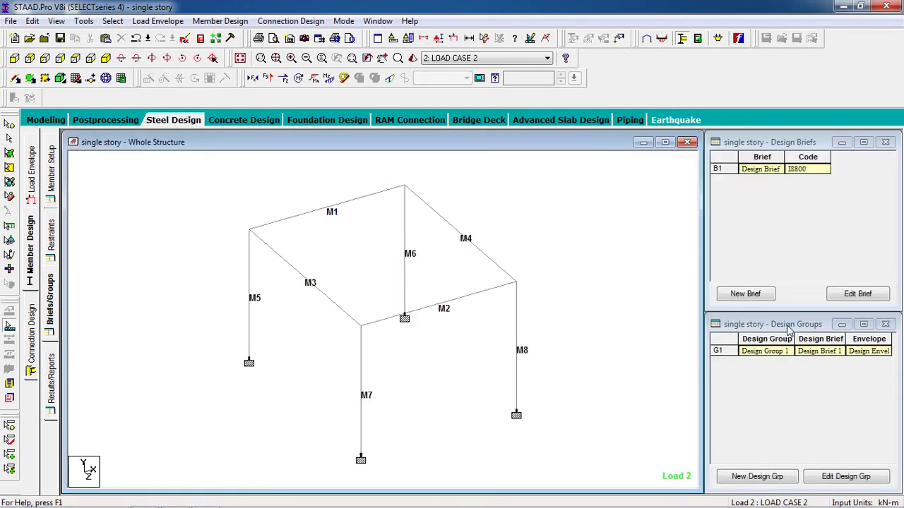
- Define Design Group 2 with members M4, M5 and M6, then view the results table
click(785, 478)
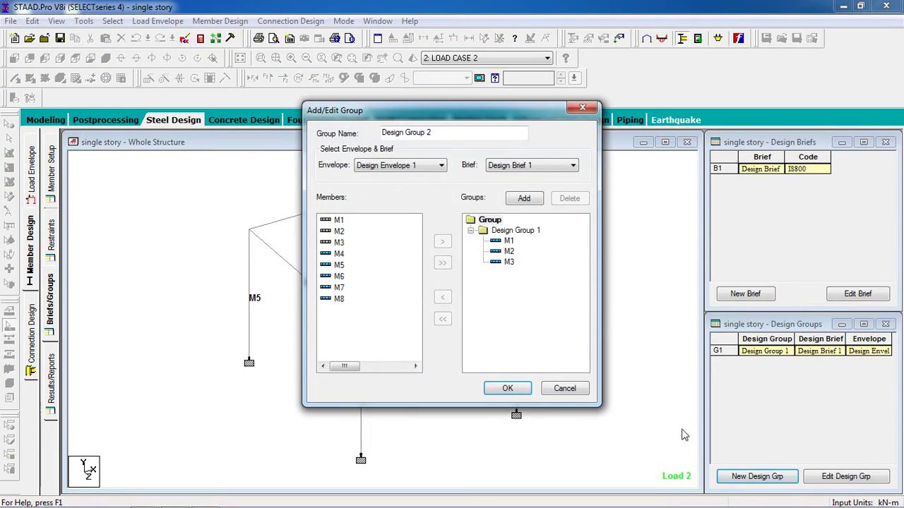
click(538, 202)
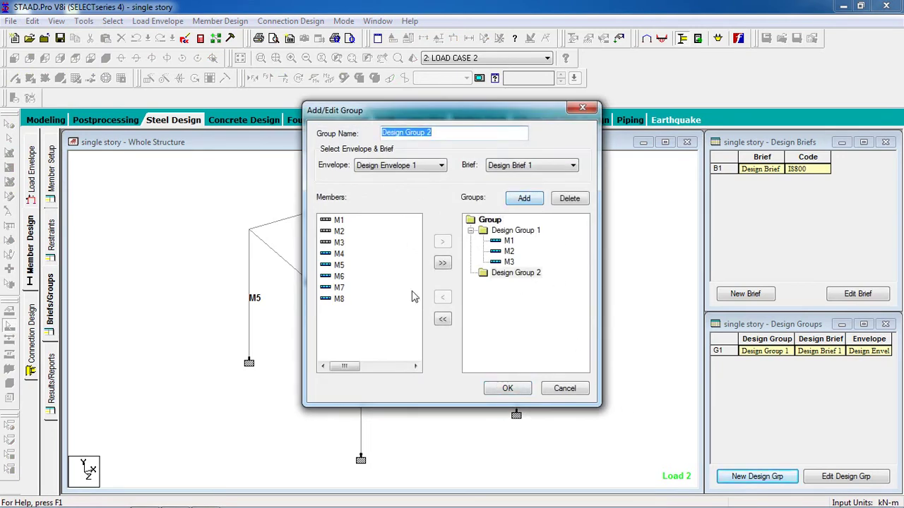
click(340, 253)
shift+click(340, 276)
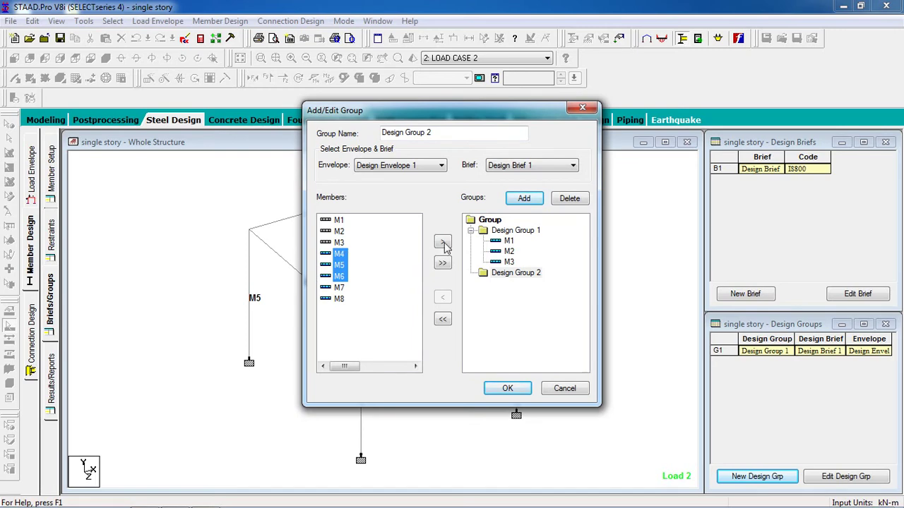
click(444, 243)
click(517, 390)
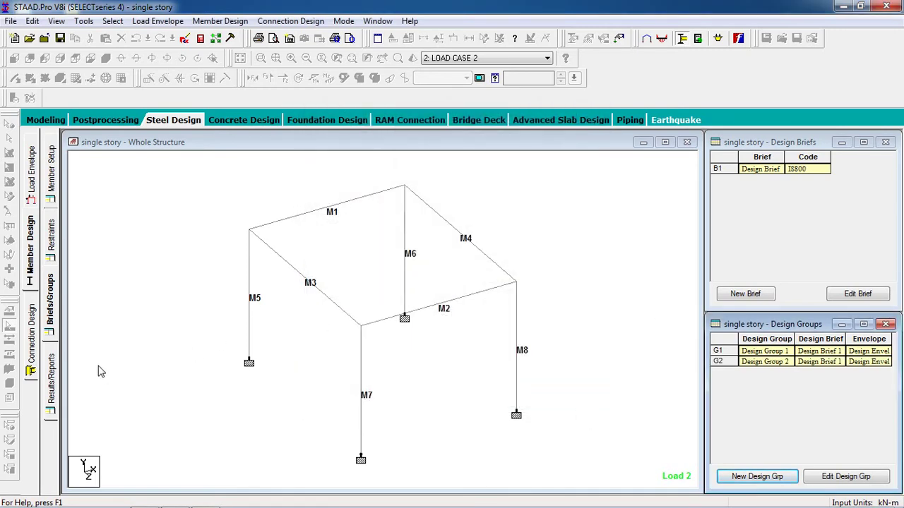
click(53, 396)
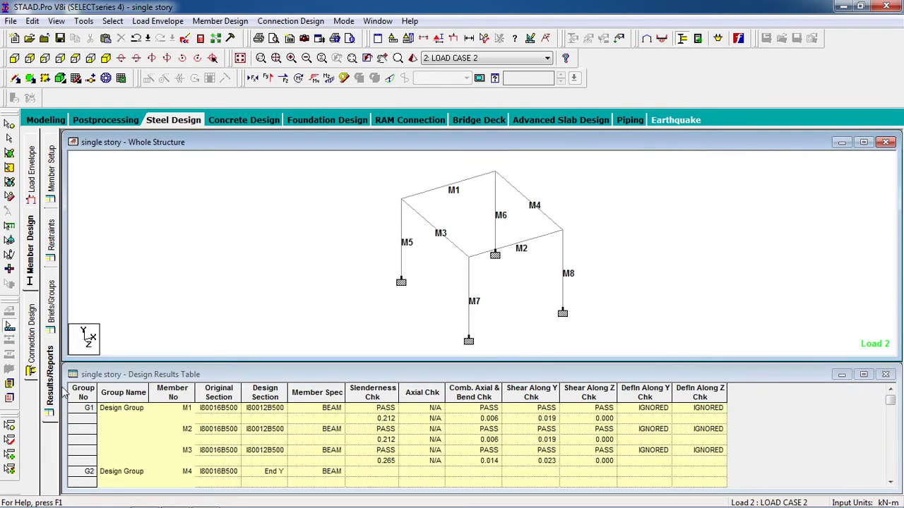
- Run a Check Code group design and confirm M4–M6 pass at section I80016B500
click(238, 26)
mouse_move(326, 95)
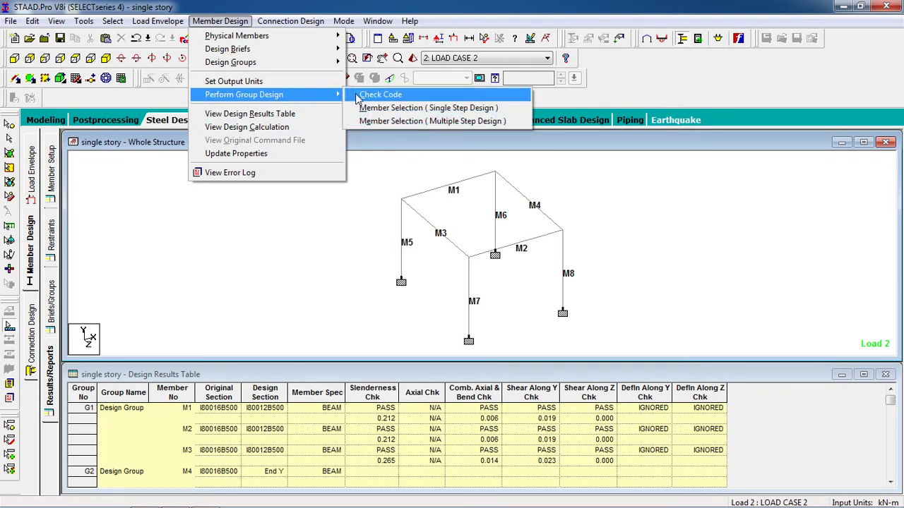
click(357, 96)
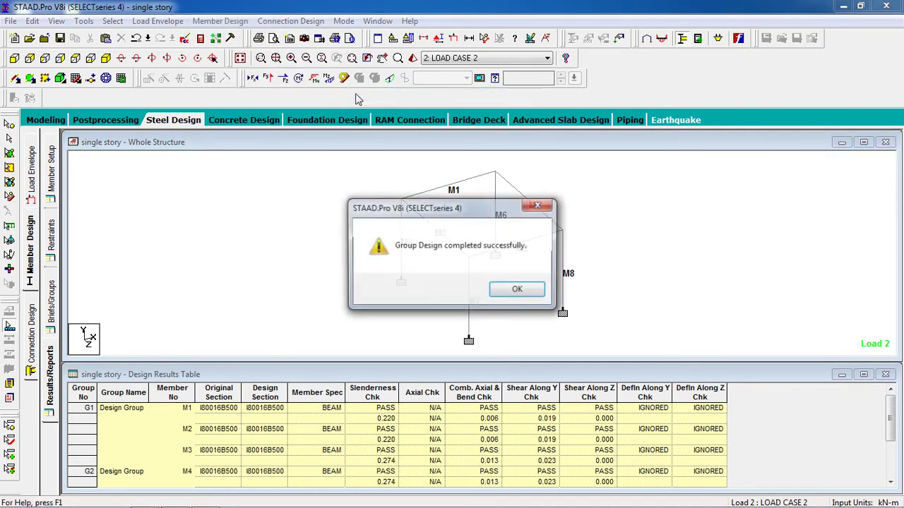
click(514, 291)
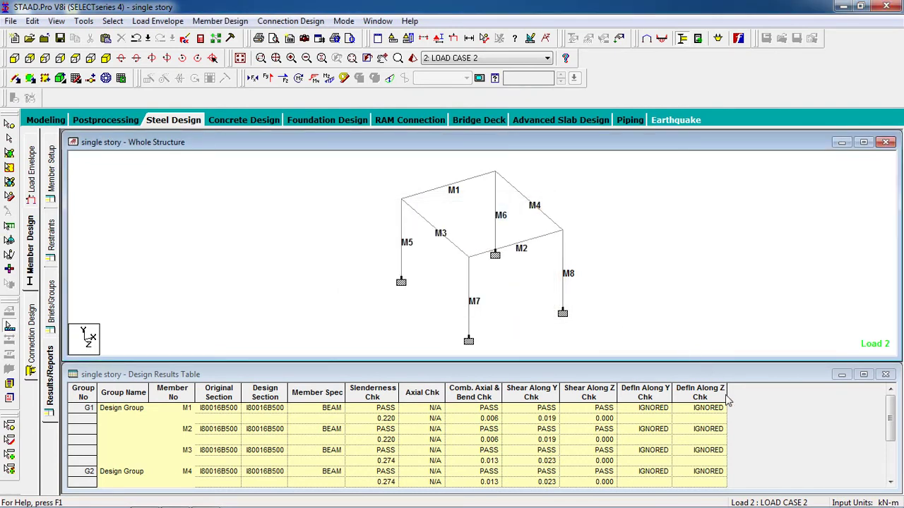
click(890, 481)
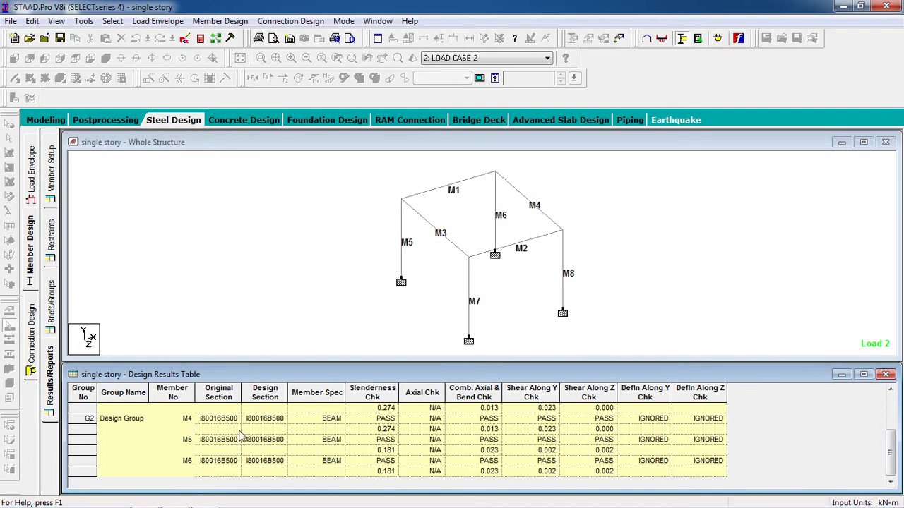
click(229, 24)
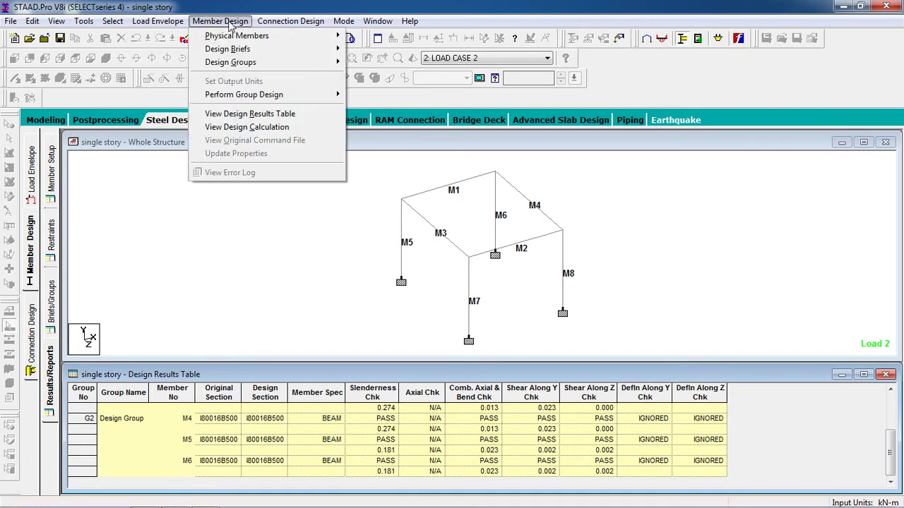
- Run the single-step Member Selection group design to choose lighter passing sections
mouse_move(307, 103)
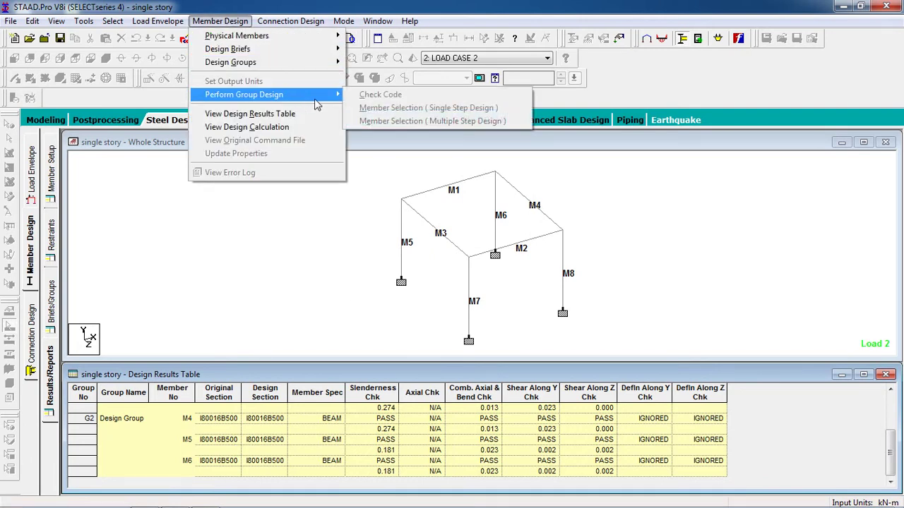
click(309, 229)
click(228, 23)
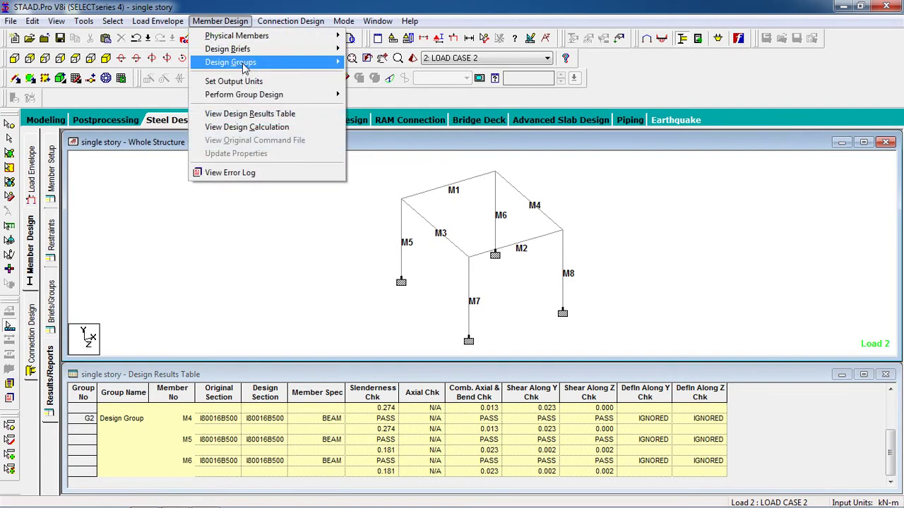
mouse_move(262, 101)
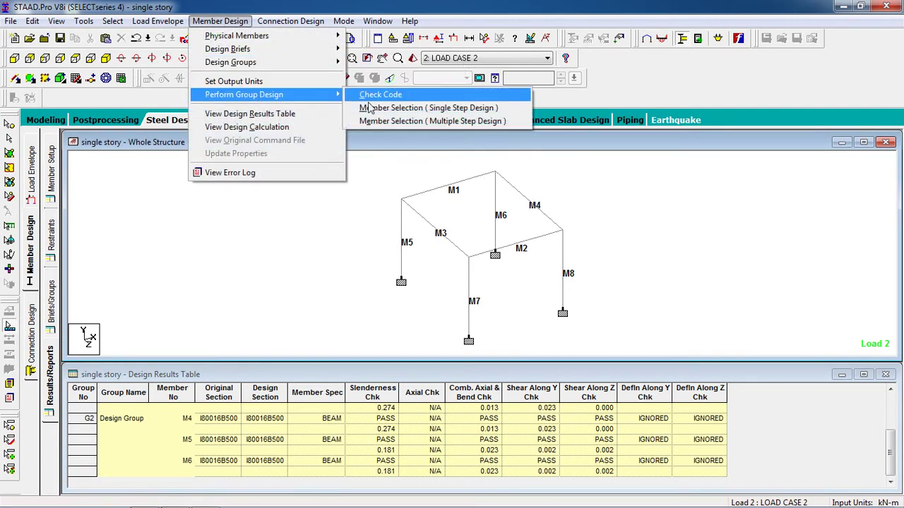
click(422, 110)
click(515, 290)
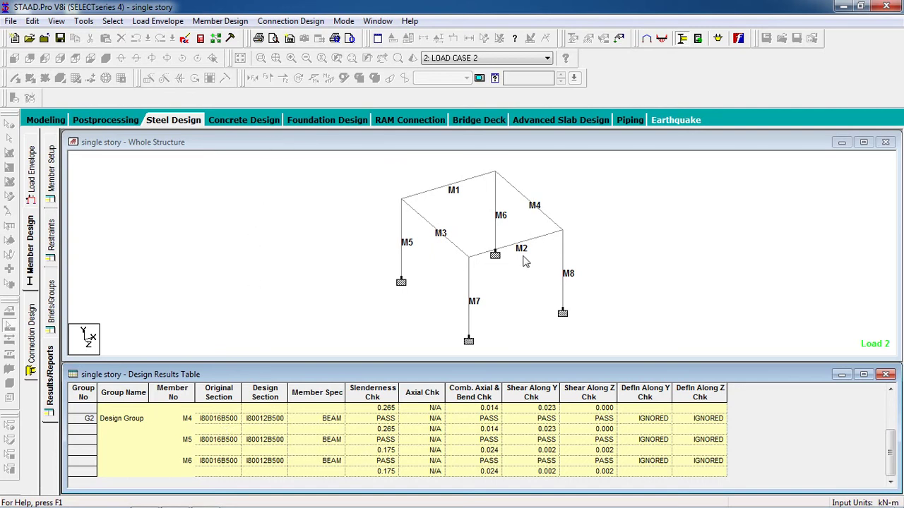
- Scroll the Design Results Table to check M4–M6 now at I80012B500, then return to Briefs/Groups
click(208, 20)
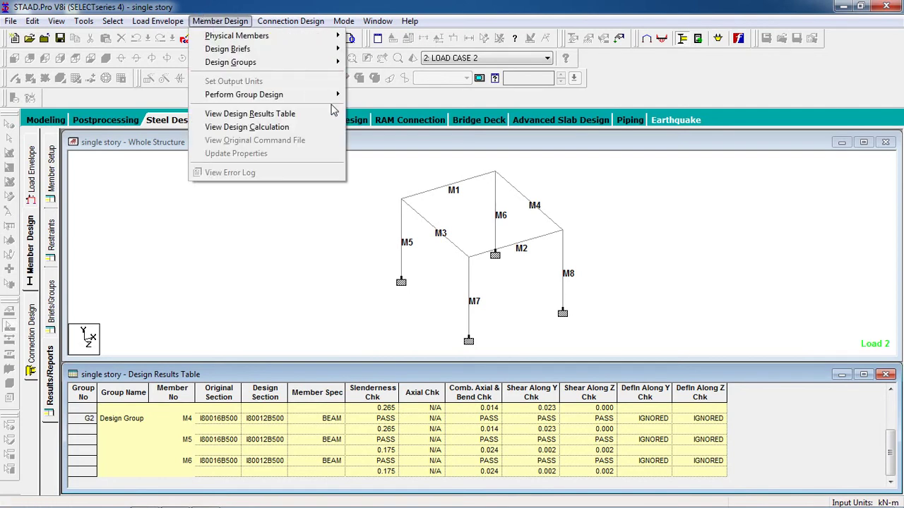
mouse_move(332, 94)
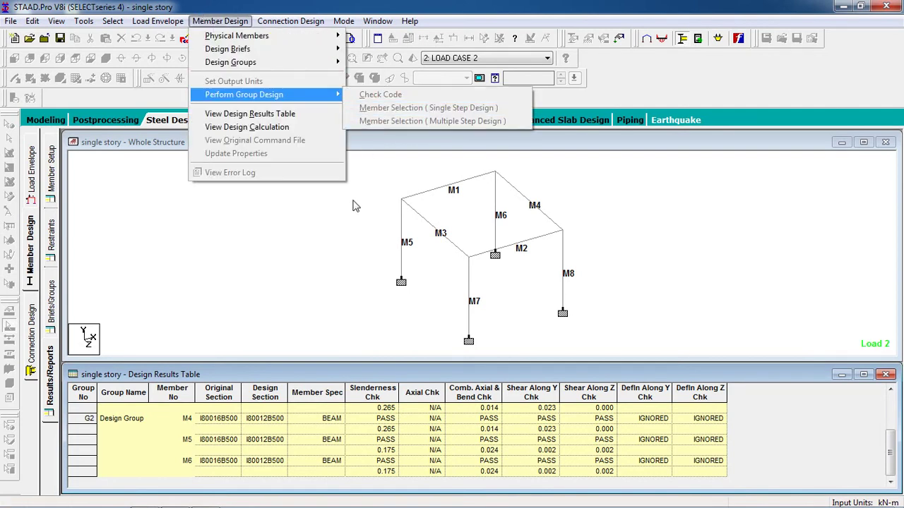
click(282, 392)
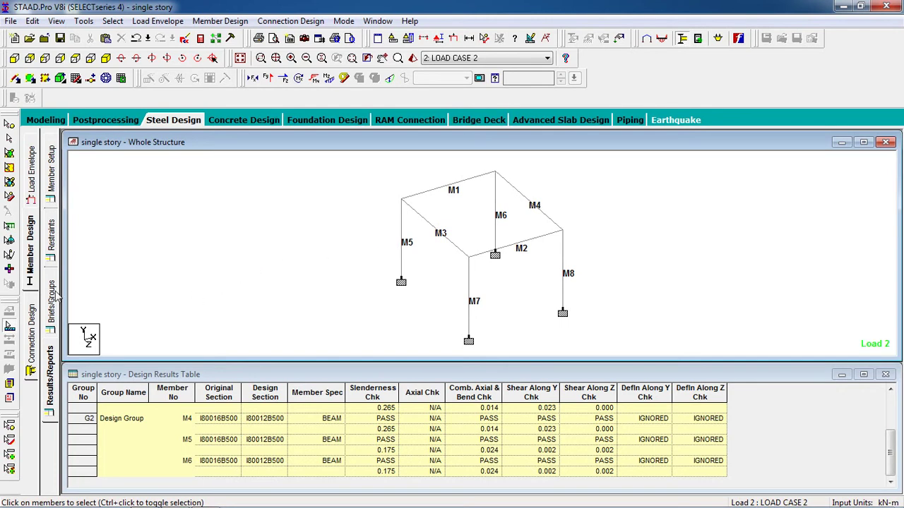
click(290, 459)
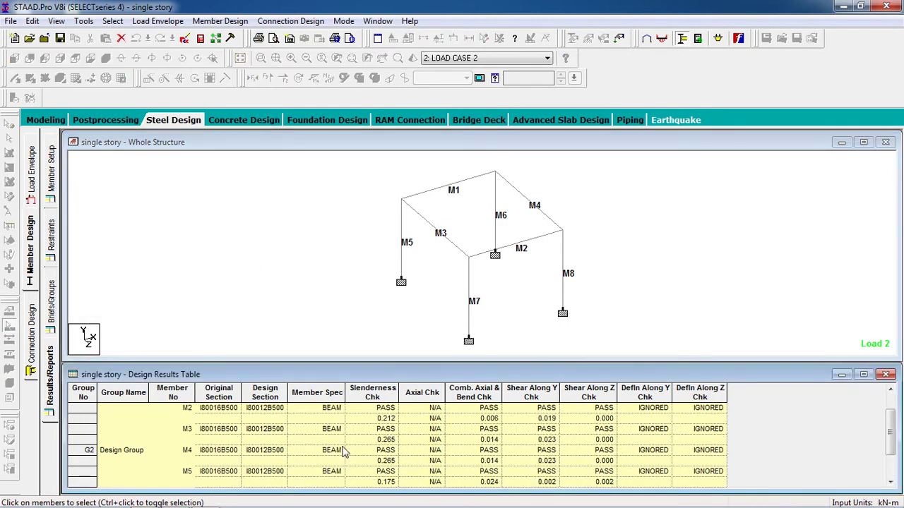
scroll(494, 466, up, 2)
scroll(494, 466, down, 2)
scroll(497, 466, up, 2)
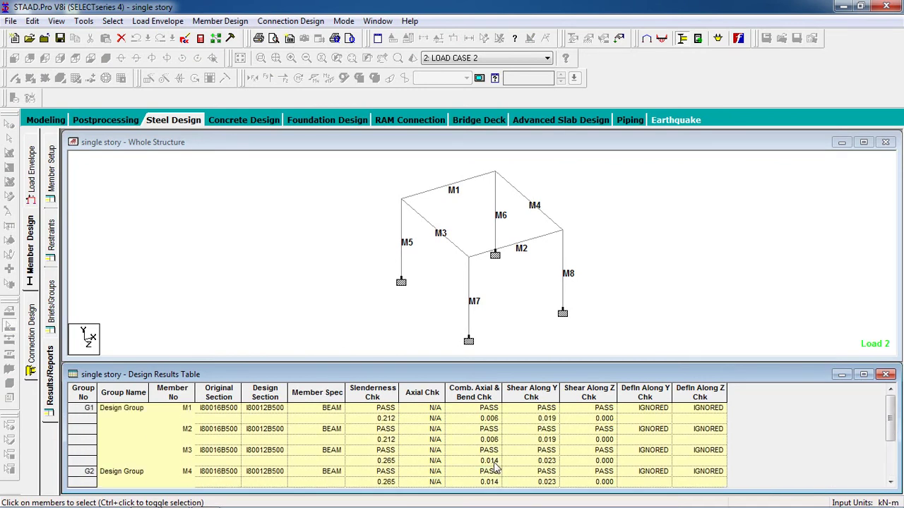
scroll(497, 466, down, 2)
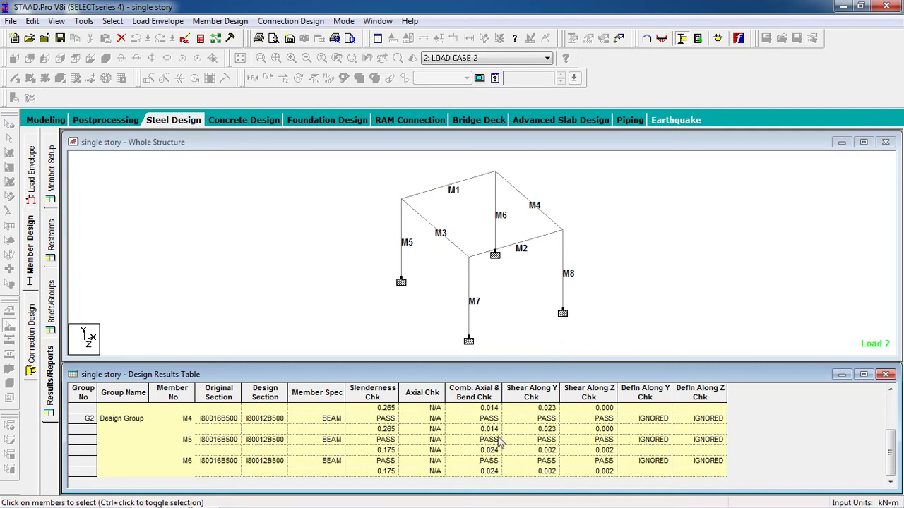
click(53, 319)
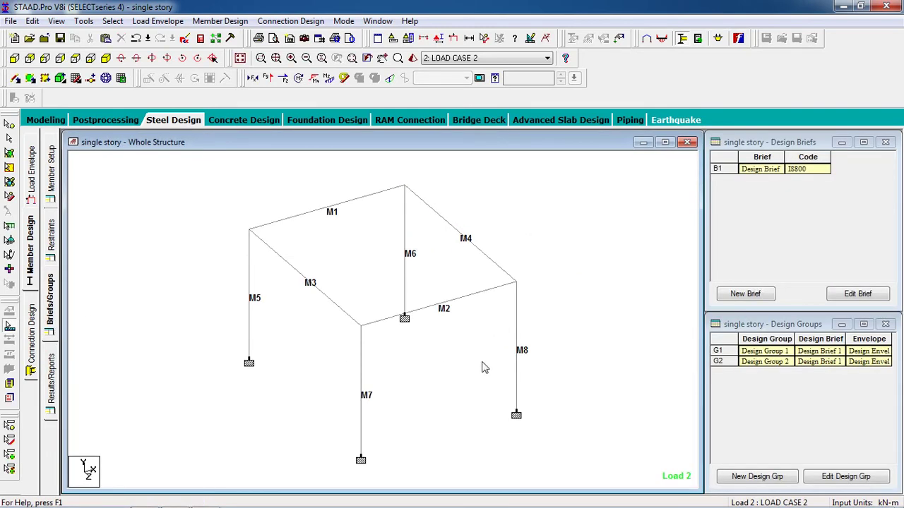
- Add design group G3 holding members M7 and M8, then go back to Results/Reports
click(750, 477)
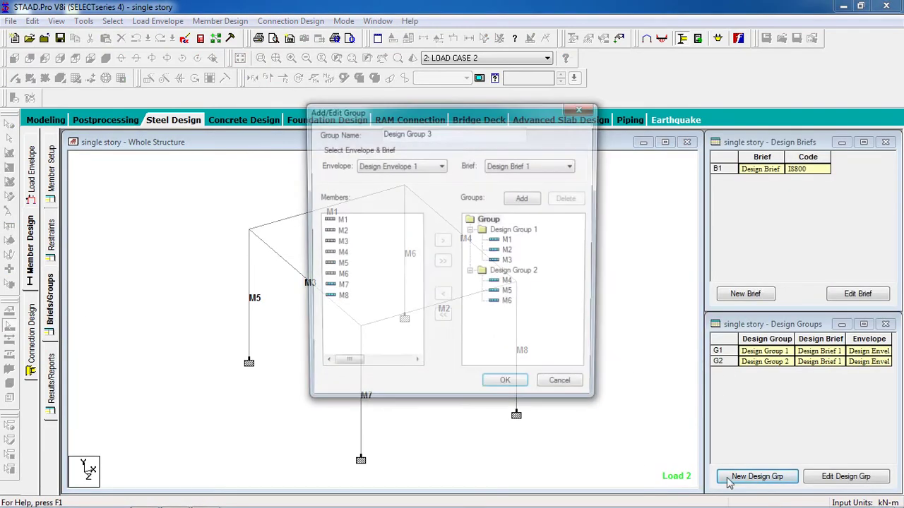
click(524, 200)
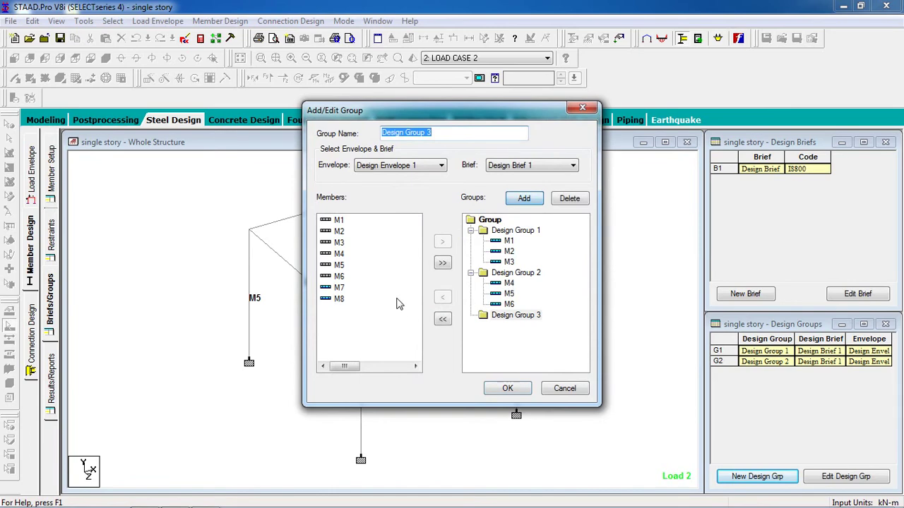
drag(355, 288, 339, 299)
click(442, 242)
click(505, 388)
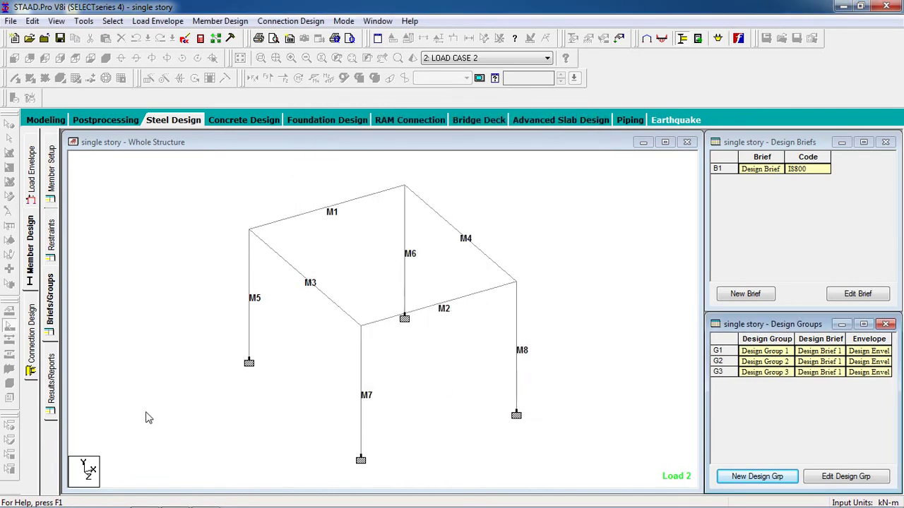
click(50, 378)
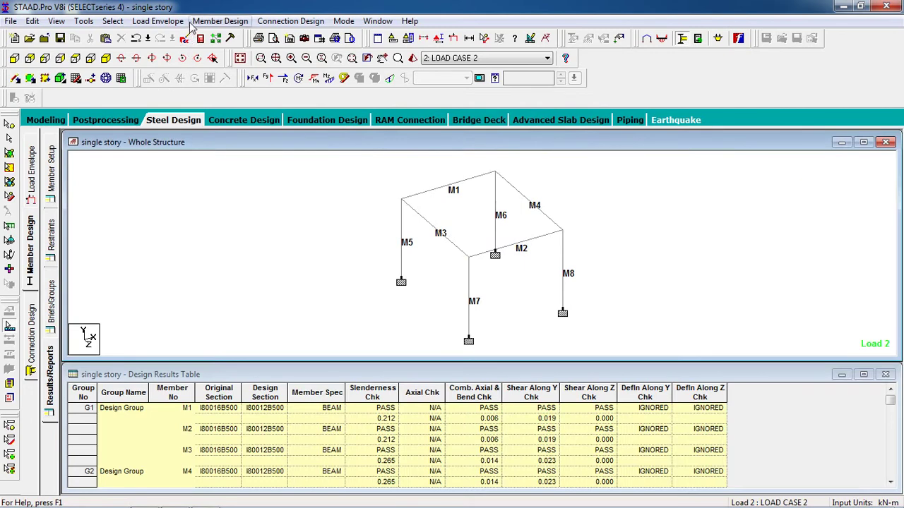
- Code-check all design groups and scroll through the results table
click(220, 20)
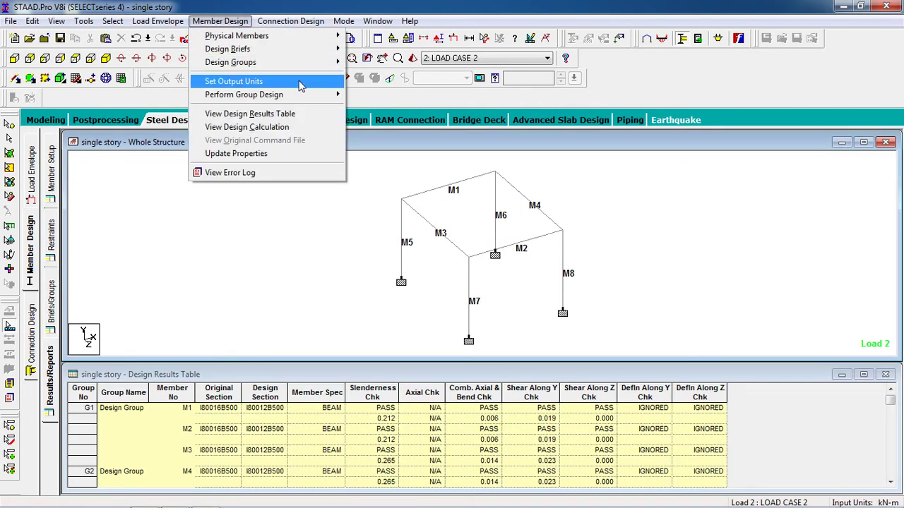
mouse_move(311, 96)
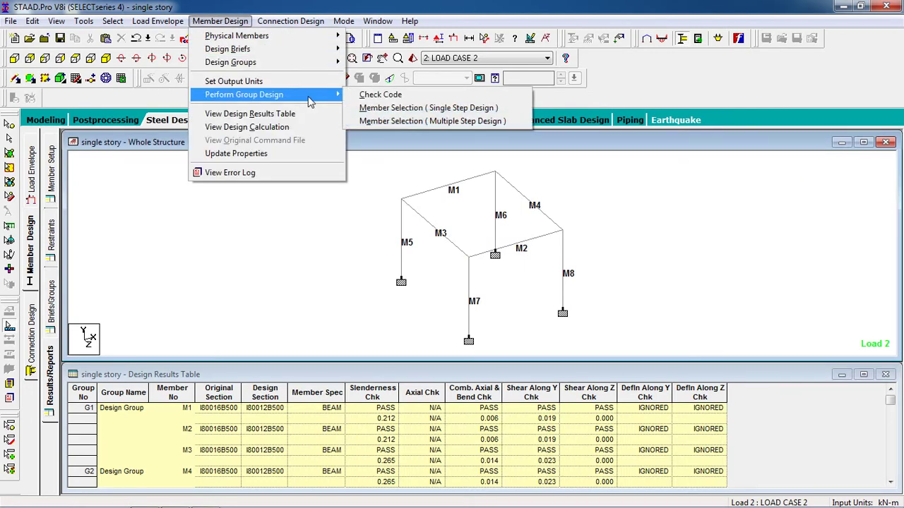
click(361, 100)
click(519, 289)
scroll(851, 429, down, 2)
drag(890, 424, 890, 455)
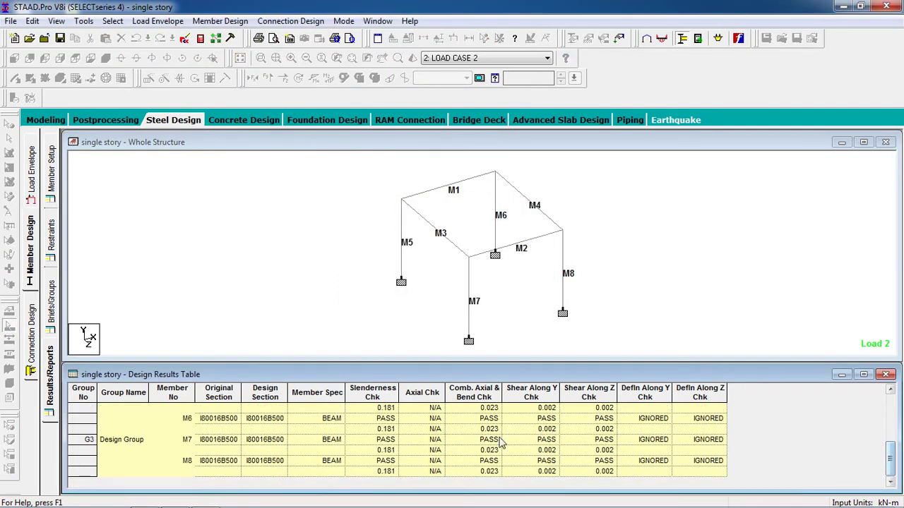
click(217, 291)
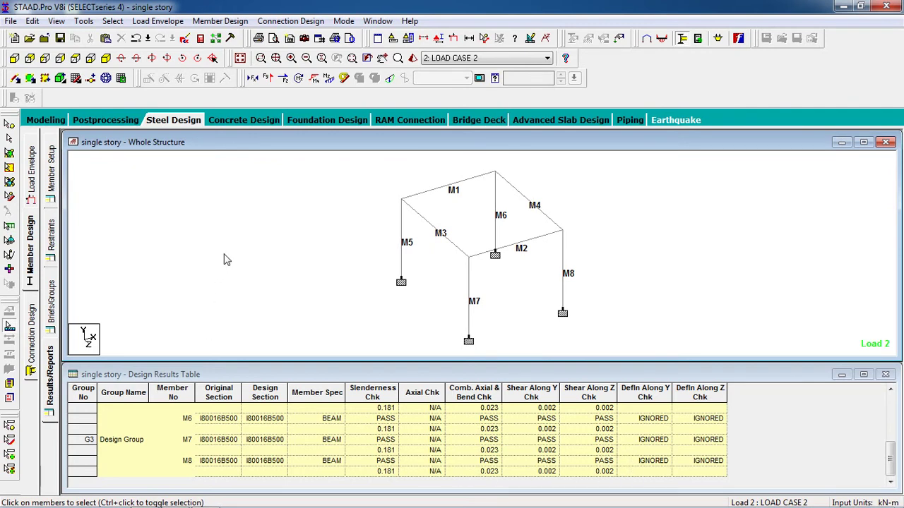
- Run Member Selection single-step design, giving M7 and M8 lighter I80012B500 sections
click(219, 20)
mouse_move(244, 94)
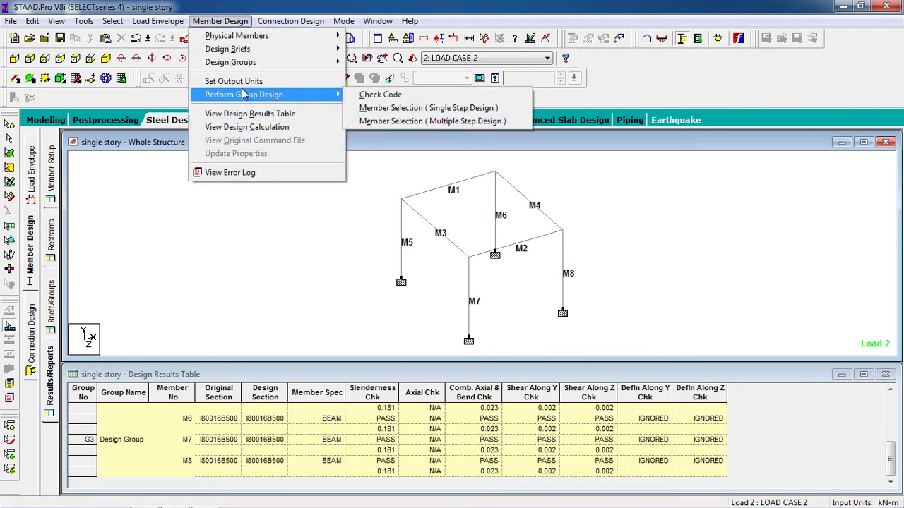
click(365, 108)
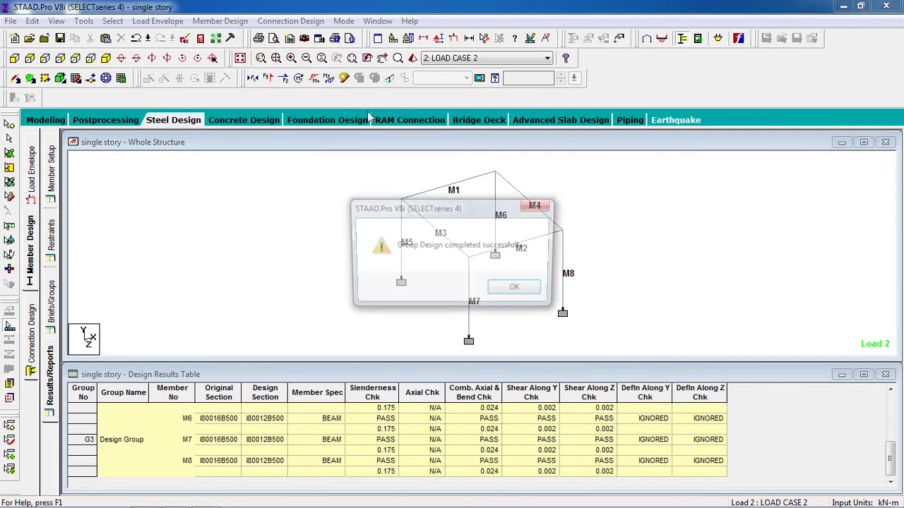
click(516, 289)
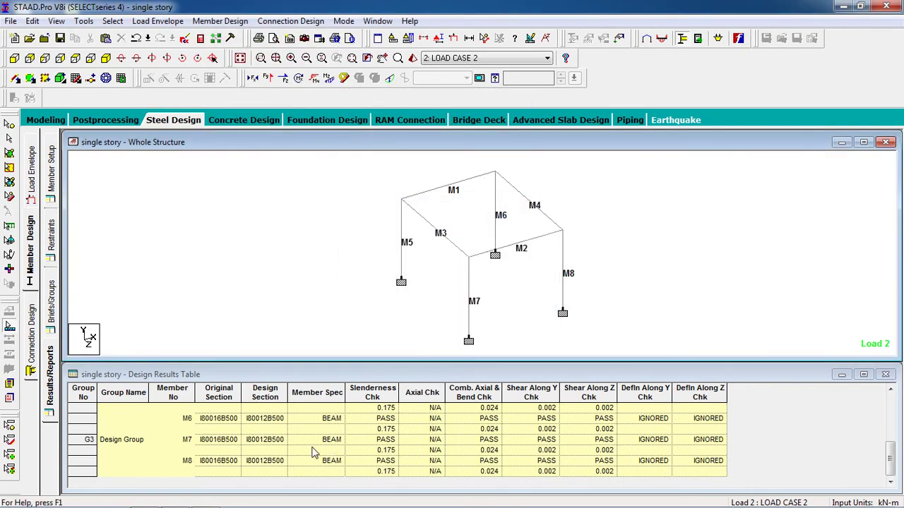
click(254, 450)
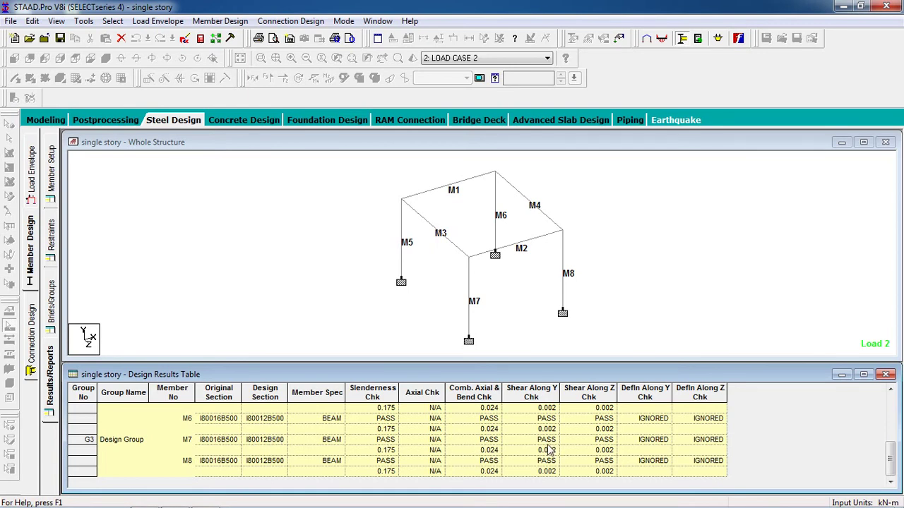
click(274, 238)
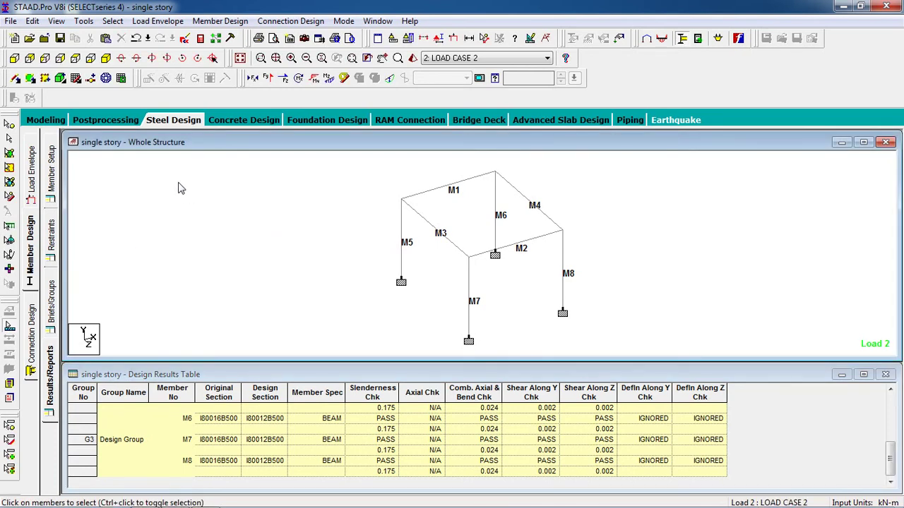
click(402, 240)
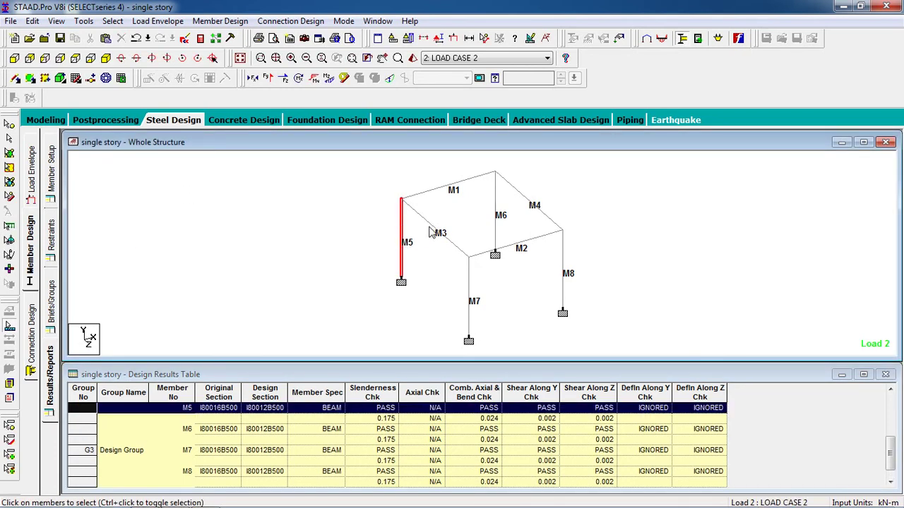
click(425, 227)
click(413, 197)
click(401, 223)
click(227, 21)
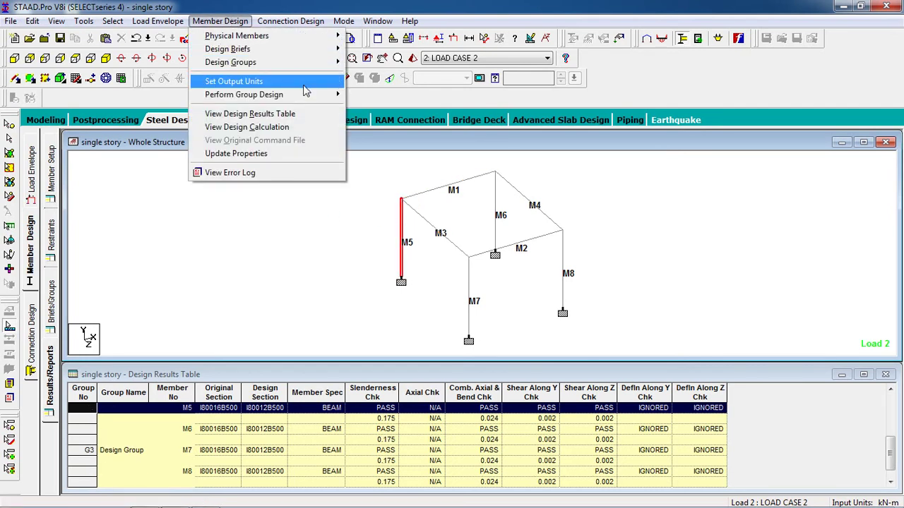
click(315, 132)
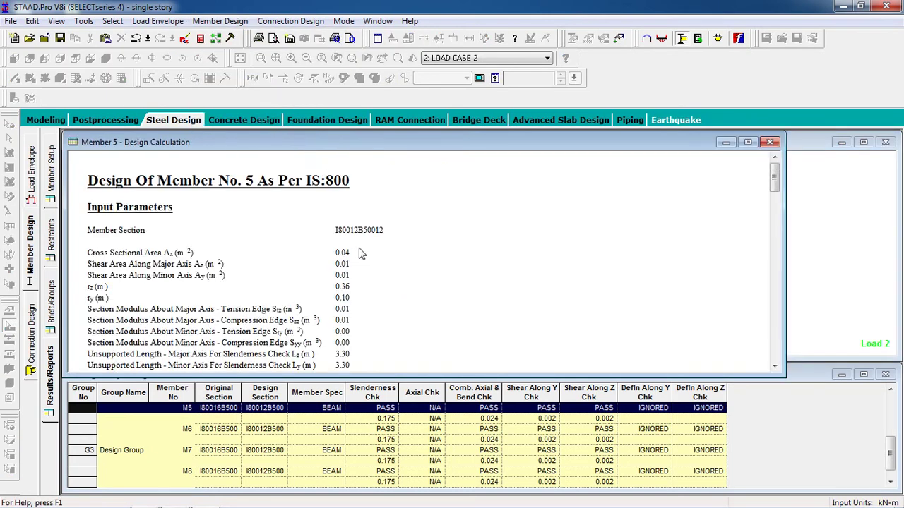
click(463, 275)
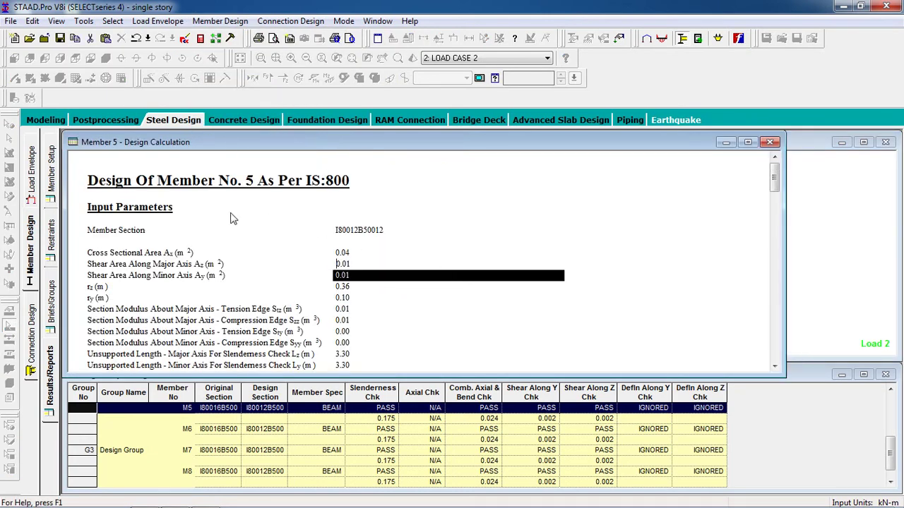
click(209, 183)
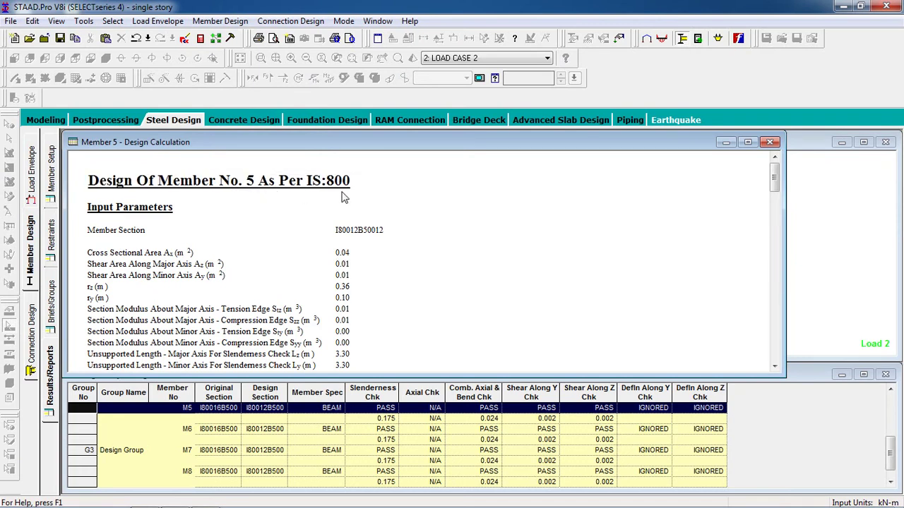
click(365, 229)
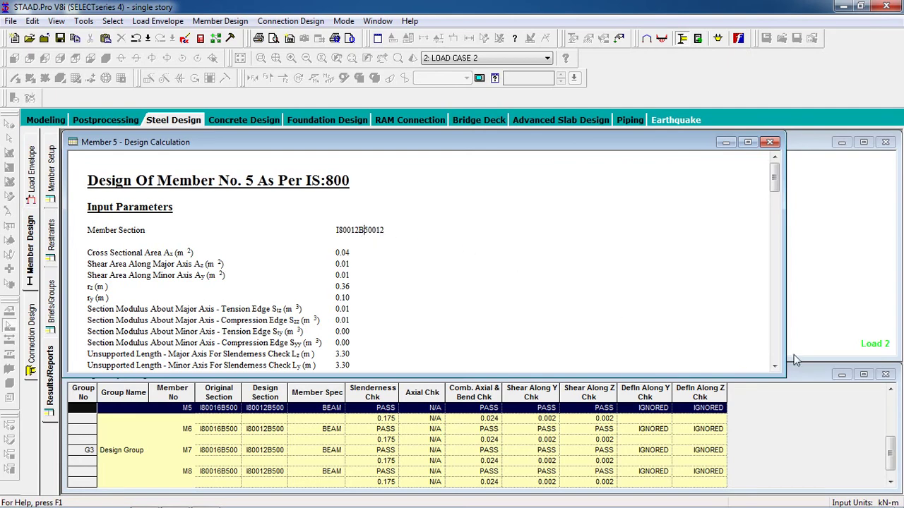
drag(775, 182, 774, 342)
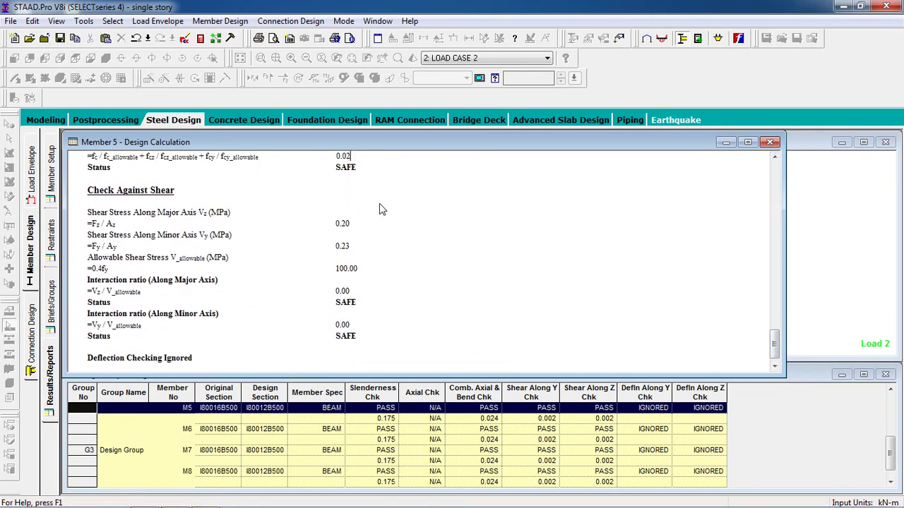
click(768, 144)
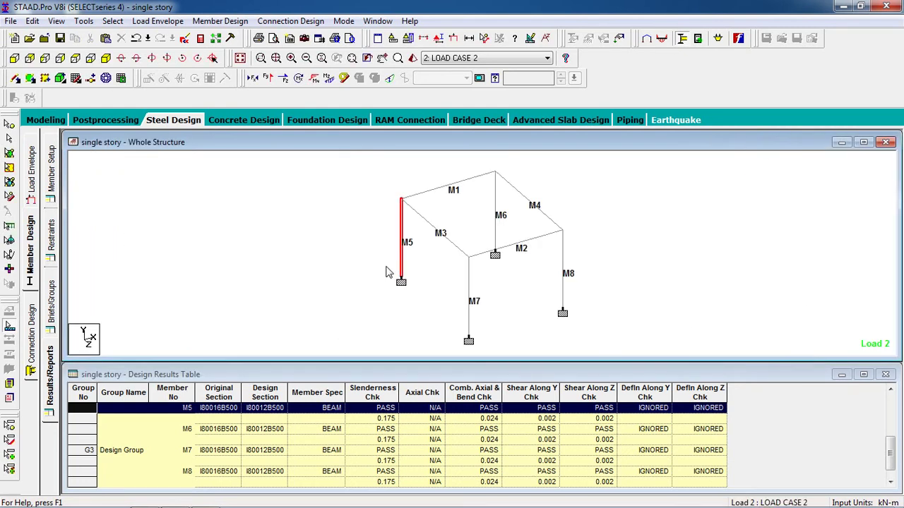
click(330, 277)
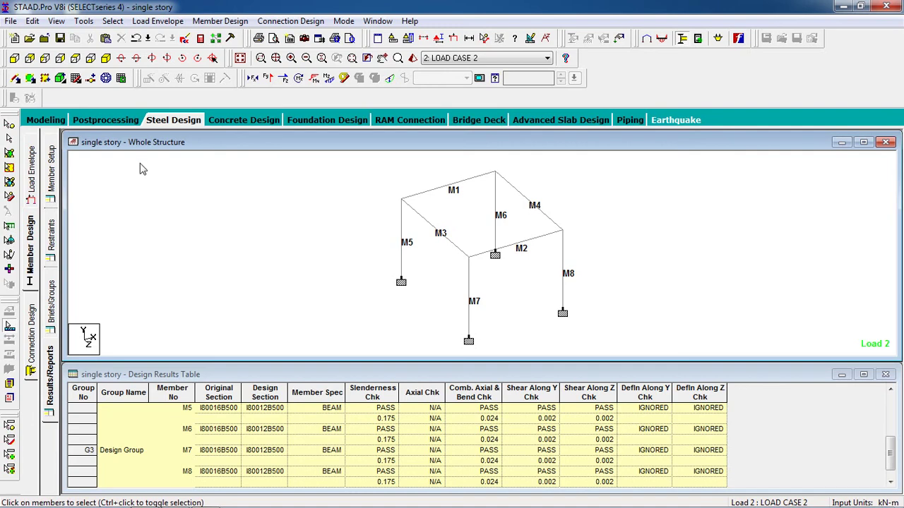
- Enter Postprocessing with both load cases selected and hide the deflected shape
click(127, 121)
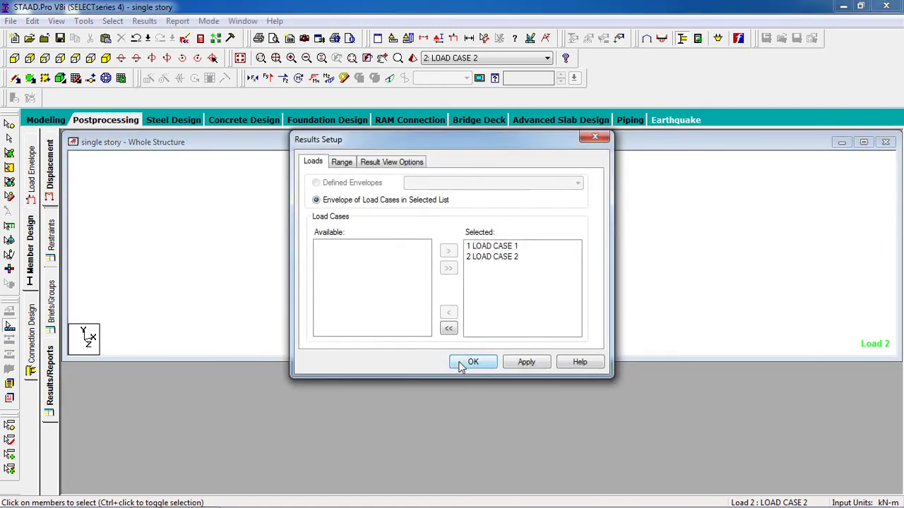
click(463, 363)
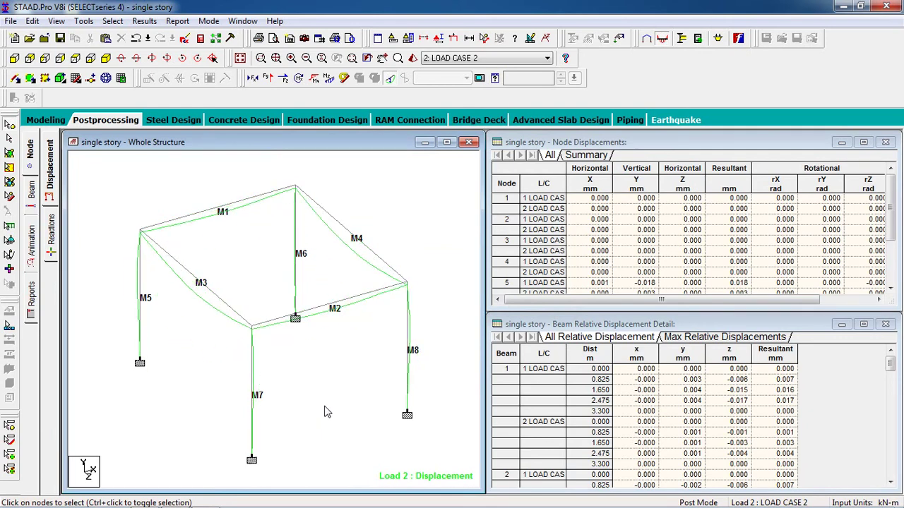
click(391, 79)
- Preview beam stress, axial force and Shear Y diagrams in turn, then show support reactions
click(344, 77)
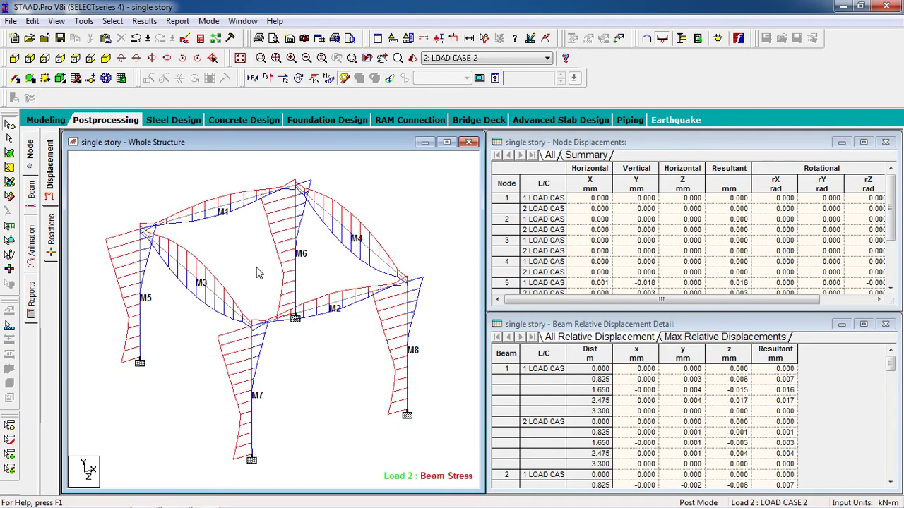
click(346, 78)
click(253, 77)
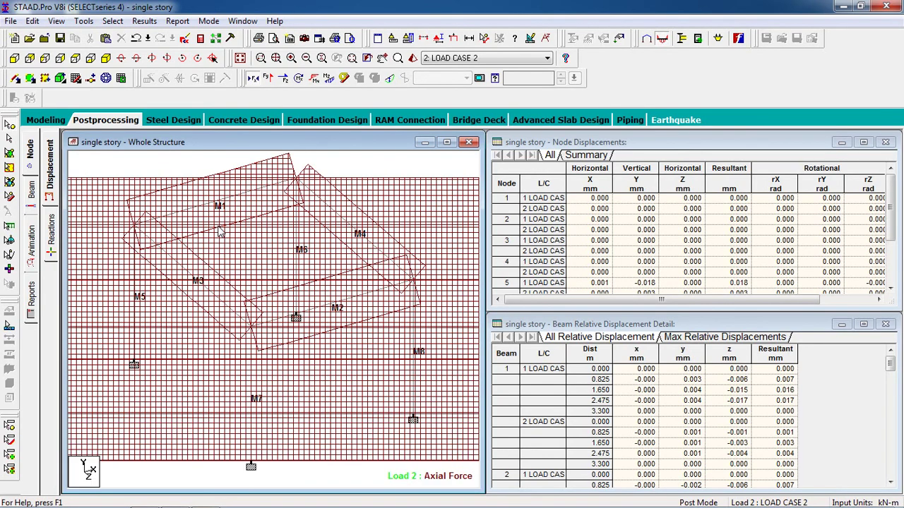
click(260, 79)
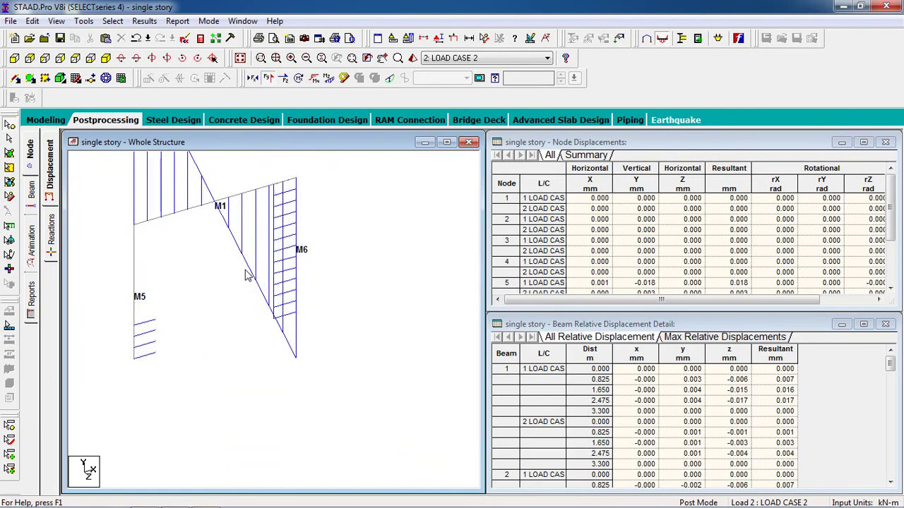
click(267, 78)
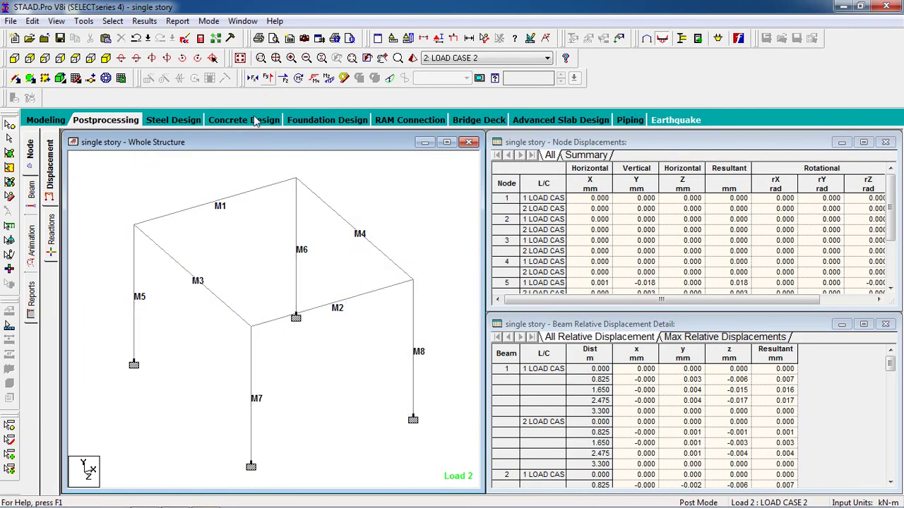
click(51, 236)
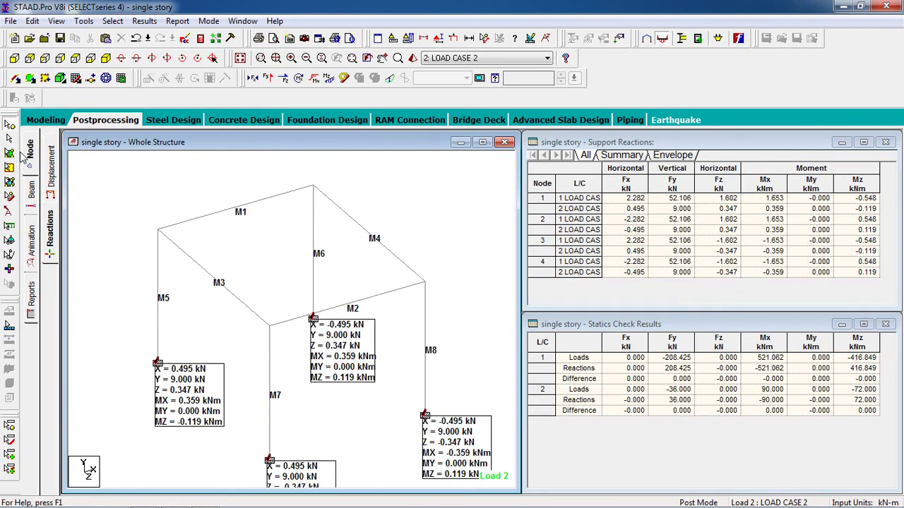
- Drag the reaction labels for node 1, node 7, centre and right supports off the frame
click(9, 211)
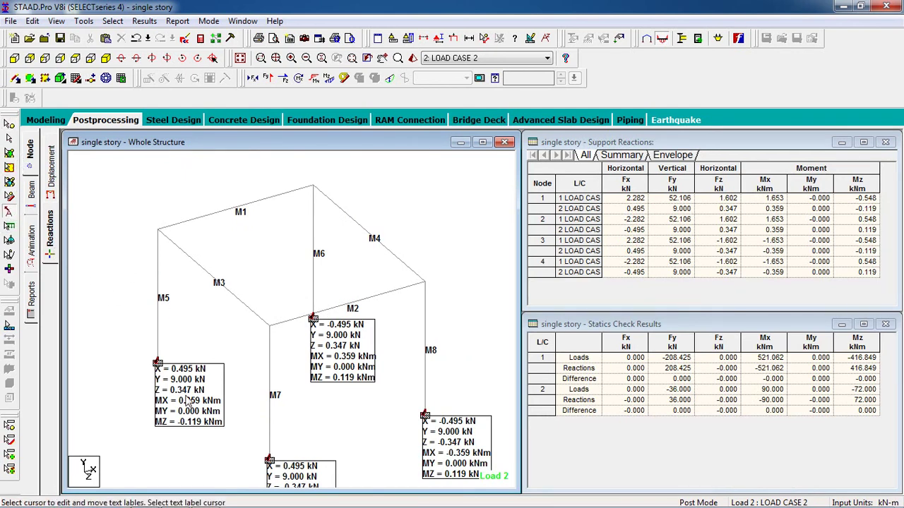
drag(187, 399, 162, 329)
drag(273, 470, 219, 410)
drag(343, 357, 253, 298)
drag(454, 451, 404, 247)
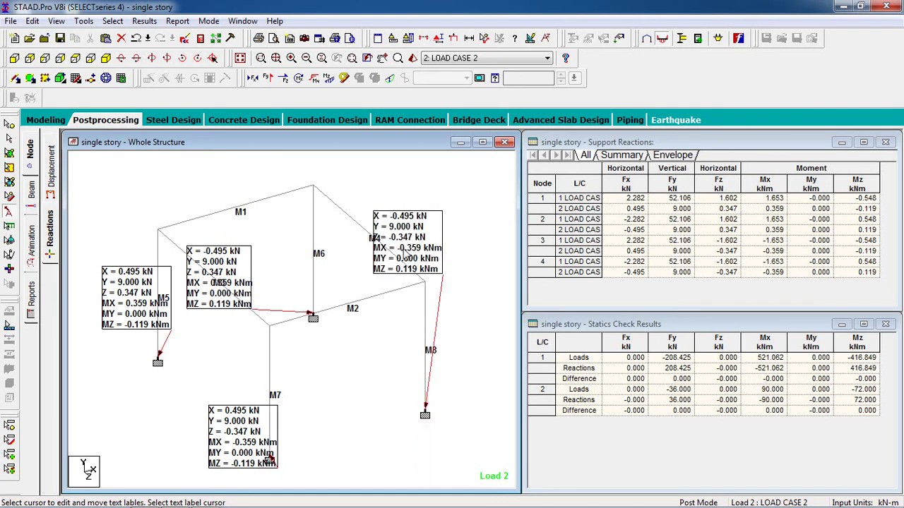